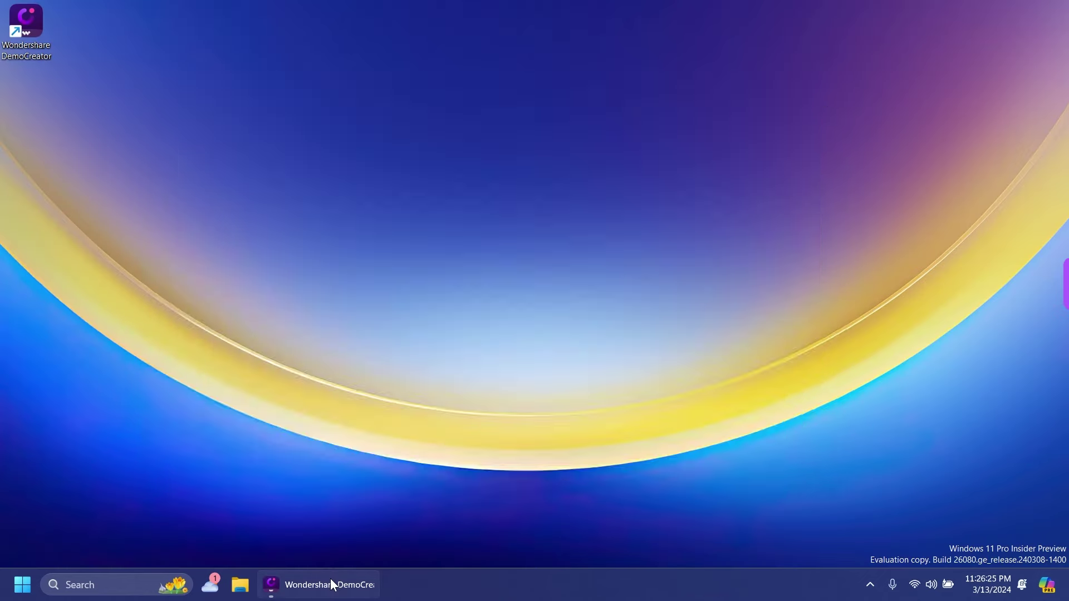
Open Wondershare DemoCreator's video recorder in Screen mode and start recording the 1600 x 900 capture area.
{"action": "left_click", "coordinate": [329, 582]}
{"action": "left_click_drag", "start_coordinate": [531, 93], "coordinate": [544, 94]}
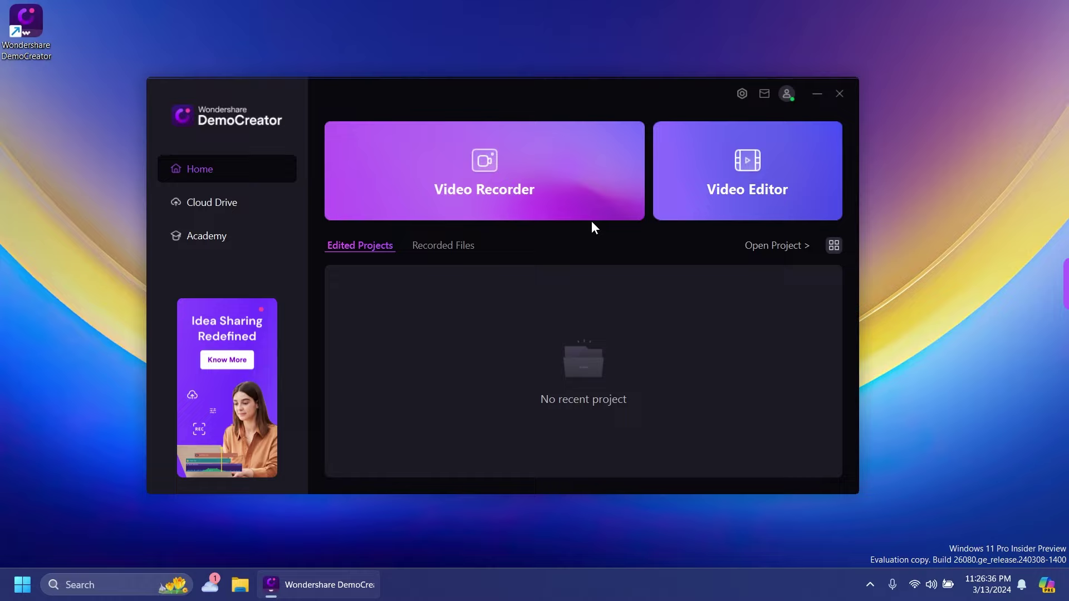
{"action": "left_click", "coordinate": [483, 212]}
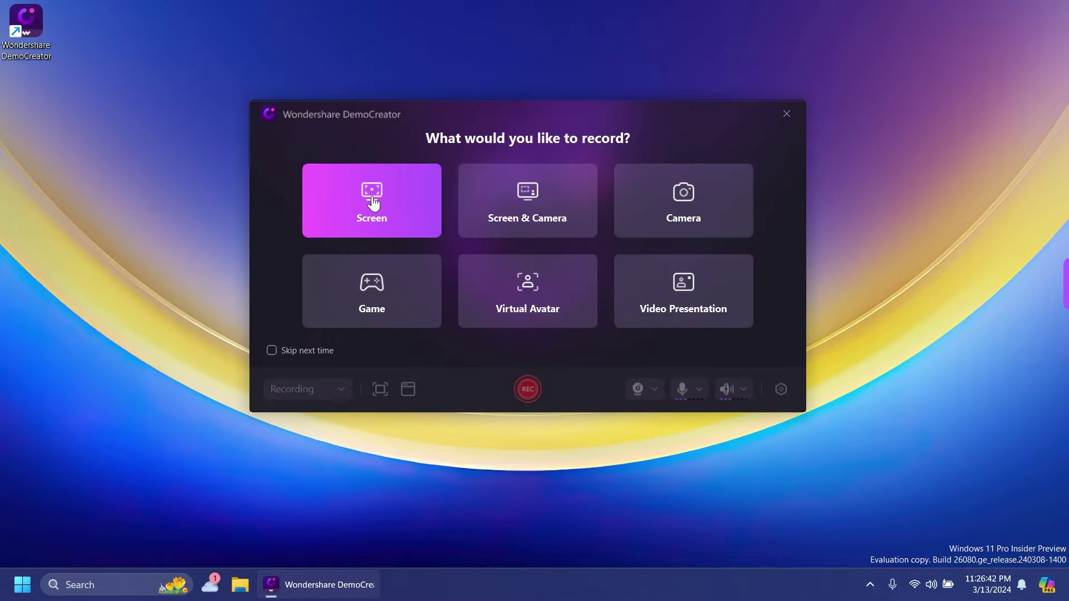
{"action": "left_click", "coordinate": [371, 205]}
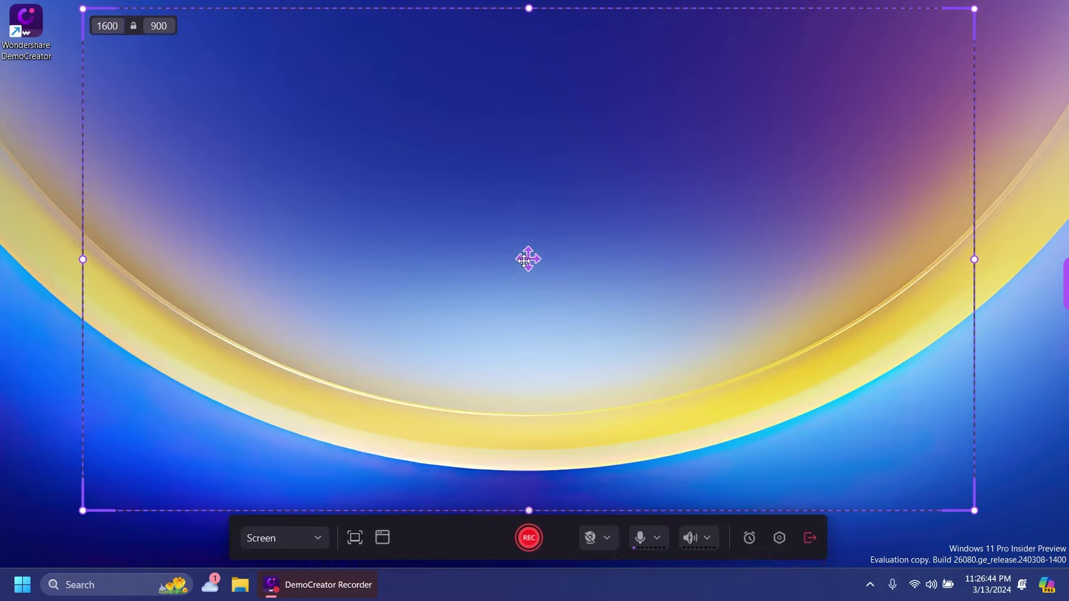
{"action": "left_click", "coordinate": [527, 539]}
{"action": "left_click", "coordinate": [765, 338]}
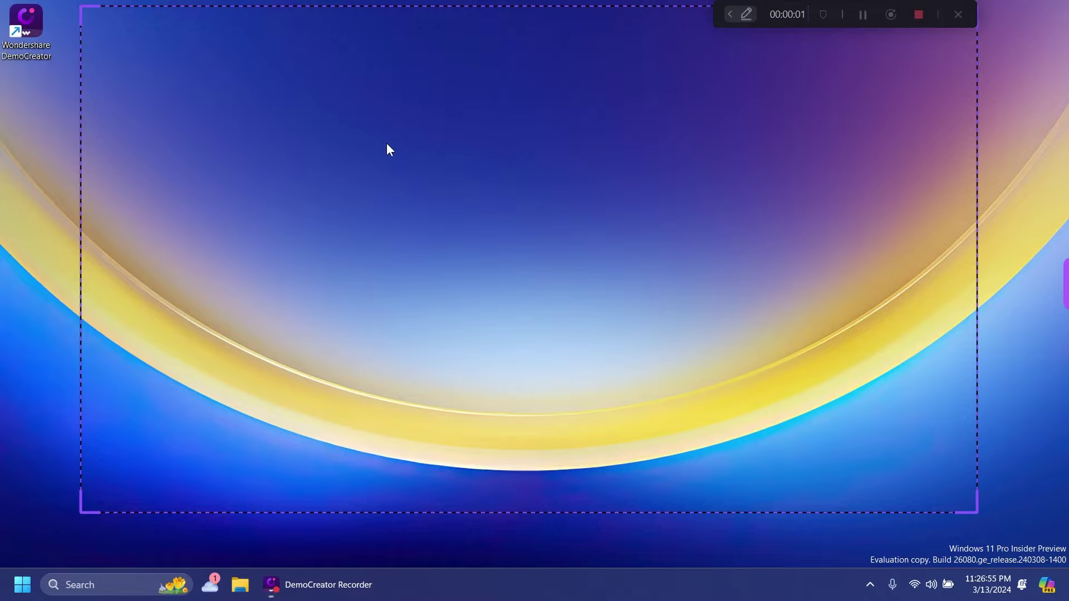
Open the desktop's display settings during the recording, move the Settings window, and close it.
{"action": "right_click", "coordinate": [386, 142]}
{"action": "left_click", "coordinate": [424, 256]}
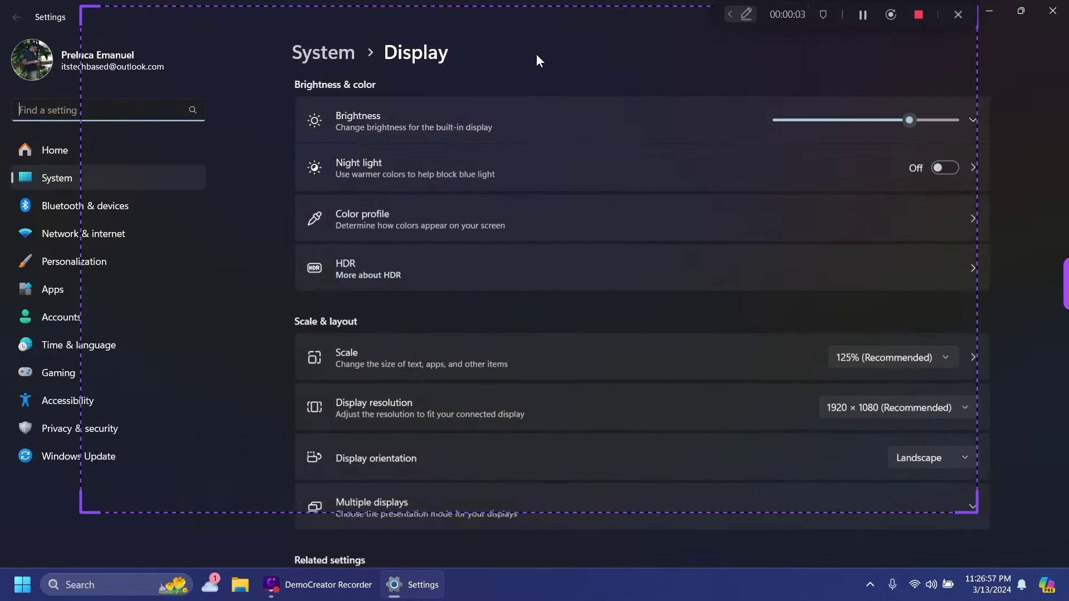
{"action": "left_click_drag", "start_coordinate": [536, 55], "coordinate": [339, 102]}
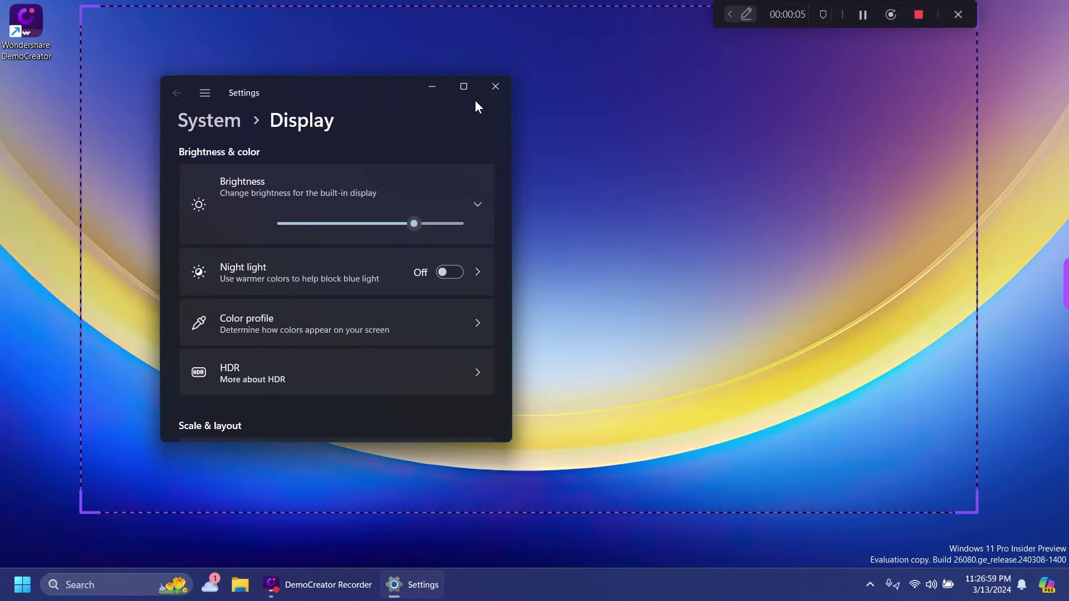
{"action": "left_click", "coordinate": [495, 87]}
Open and close the desktop's personalization settings, and stop the screen recording.
{"action": "right_click", "coordinate": [400, 105]}
{"action": "left_click", "coordinate": [456, 245]}
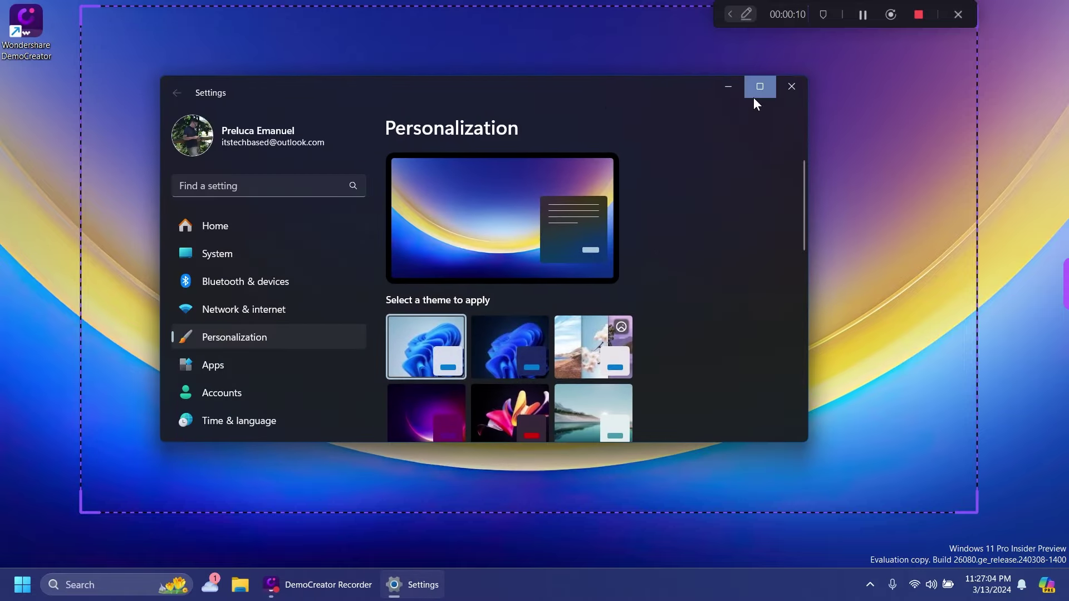
{"action": "left_click", "coordinate": [786, 89]}
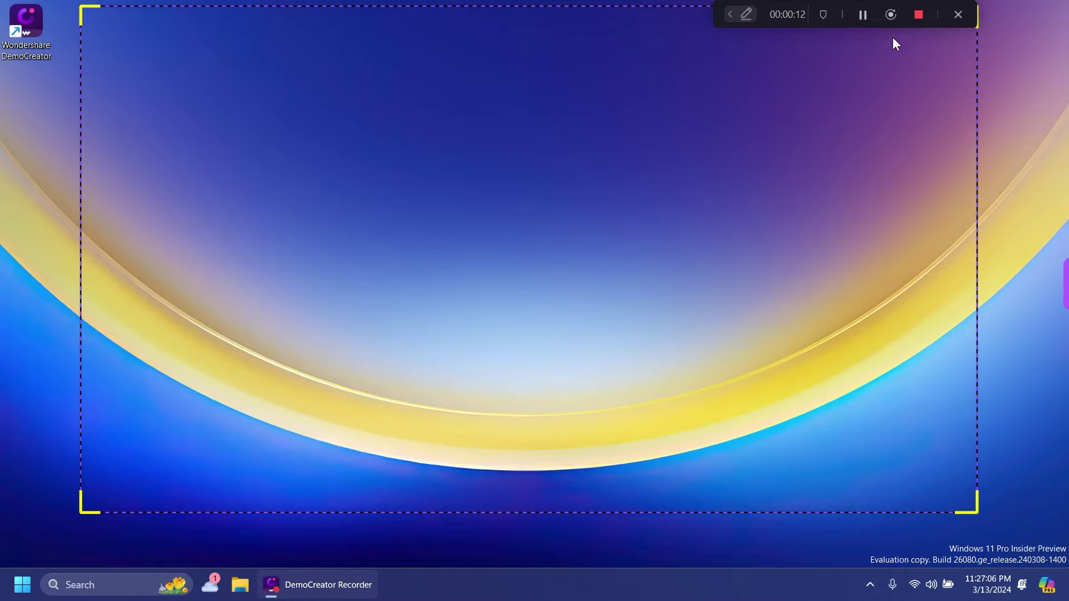
{"action": "left_click", "coordinate": [918, 15]}
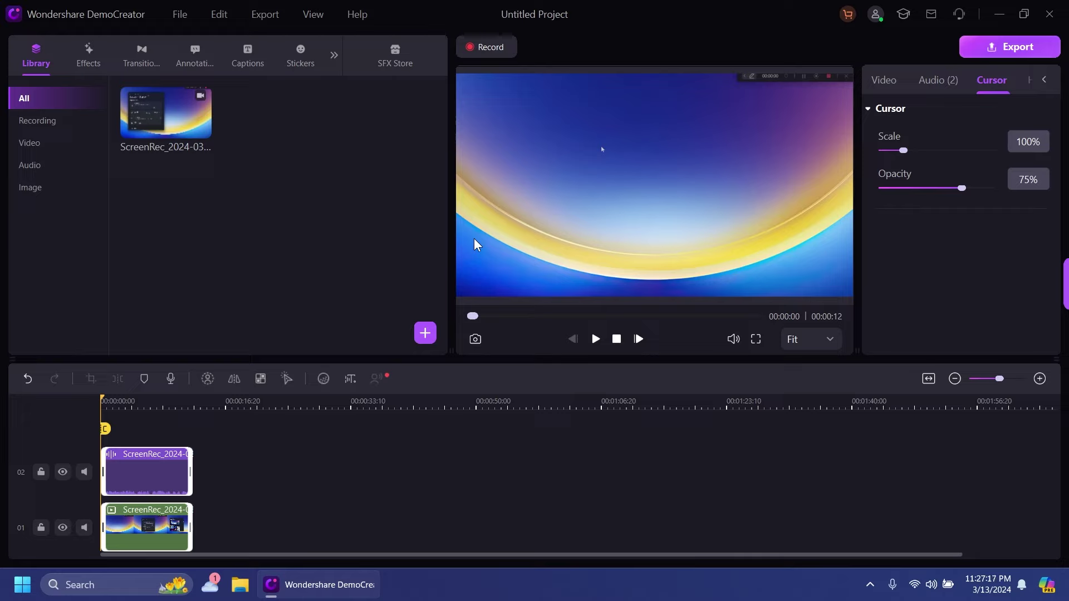
Inspect the recording's separate audio and video clips and preview several moments along the timeline.
{"action": "left_click", "coordinate": [176, 443]}
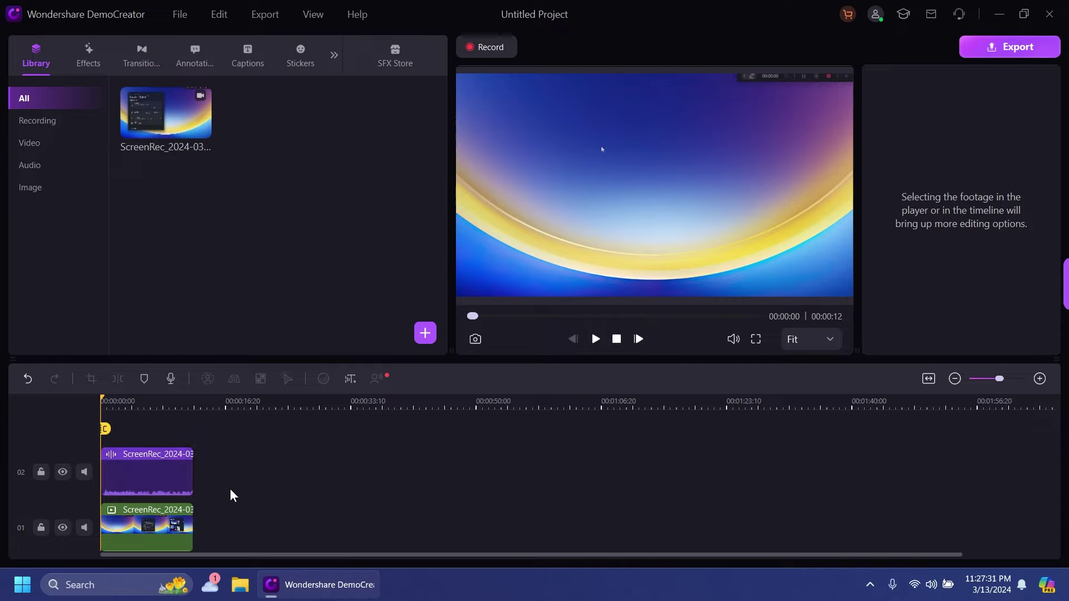
{"action": "left_click", "coordinate": [150, 477]}
{"action": "left_click", "coordinate": [179, 526]}
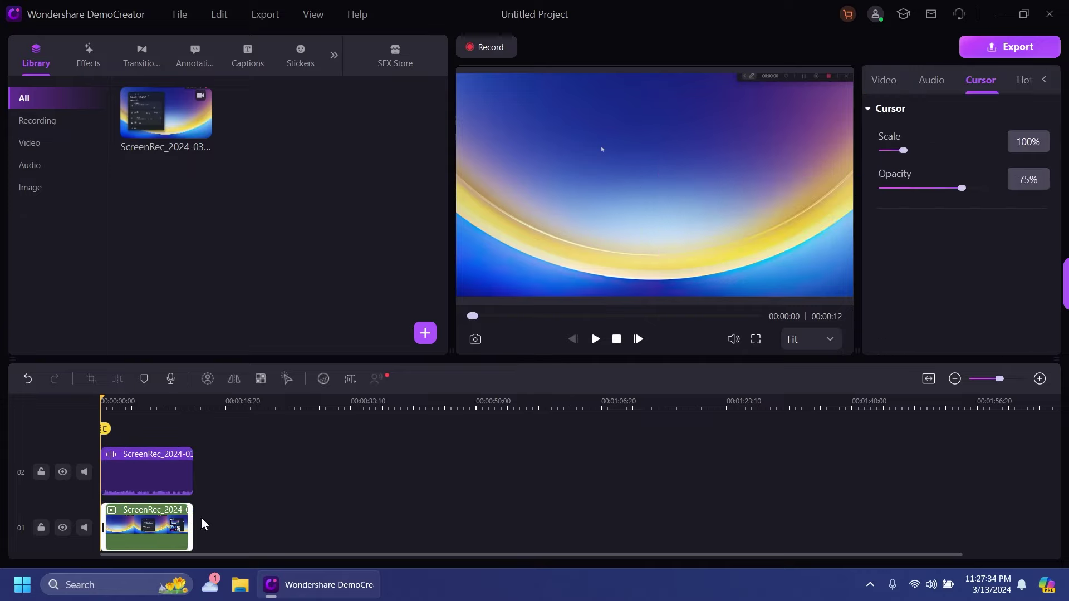
{"action": "left_click", "coordinate": [256, 483]}
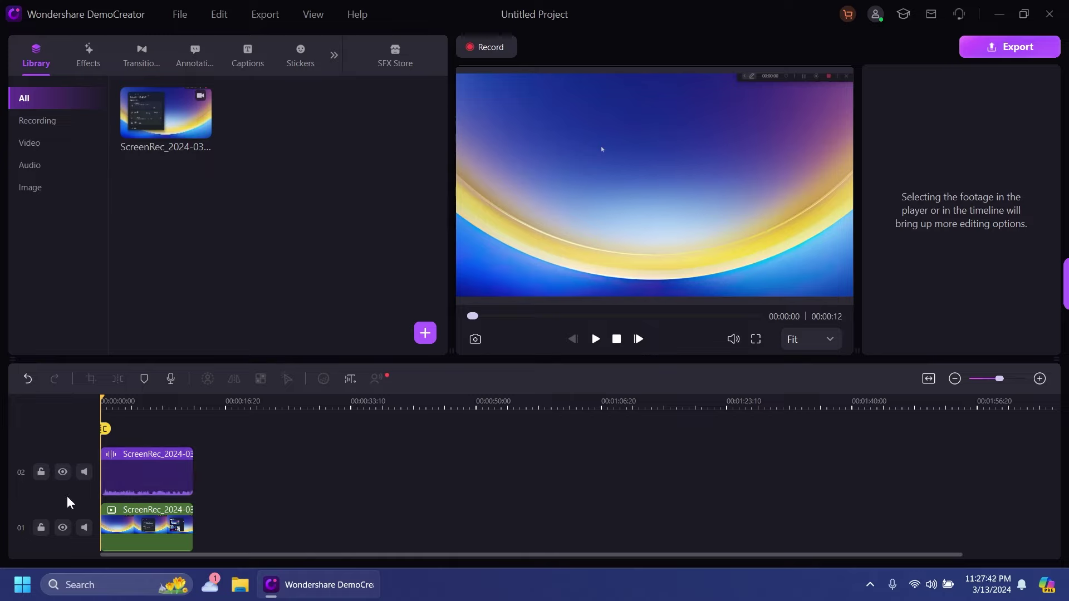
{"action": "left_click", "coordinate": [127, 409]}
{"action": "left_click", "coordinate": [155, 409]}
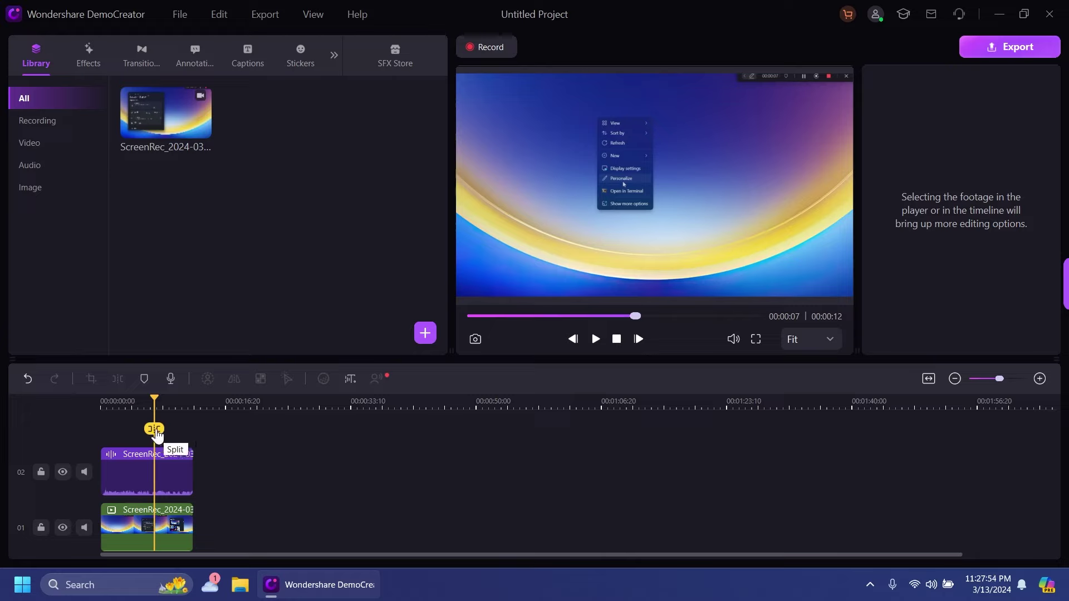
{"action": "left_click", "coordinate": [183, 409]}
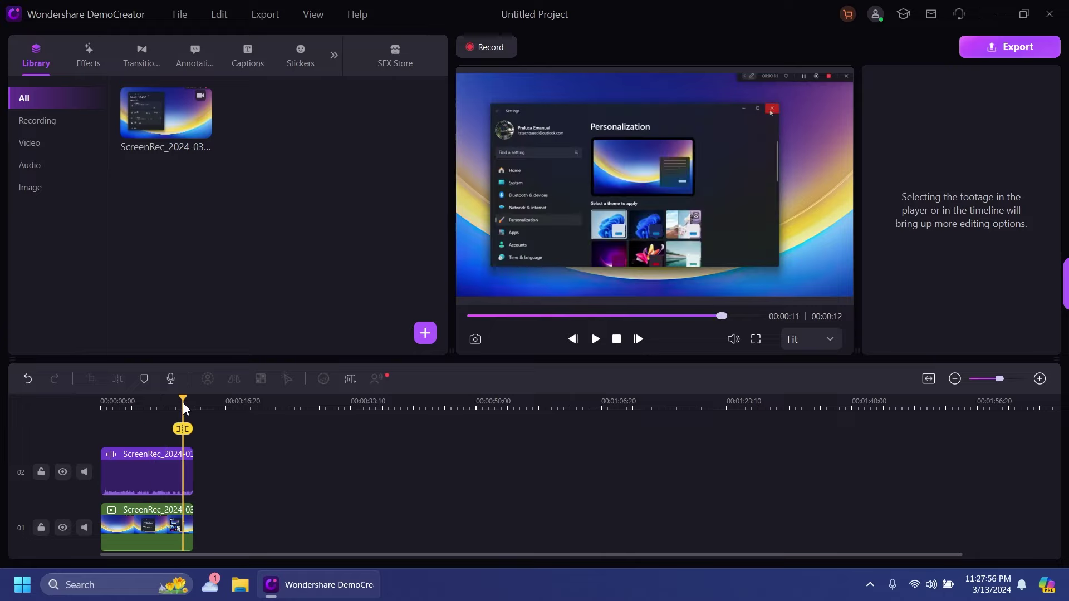
Split the recording's audio and video clips together at 00:00:05 and clear the selection.
{"action": "left_click", "coordinate": [146, 409]}
{"action": "left_click", "coordinate": [150, 458]}
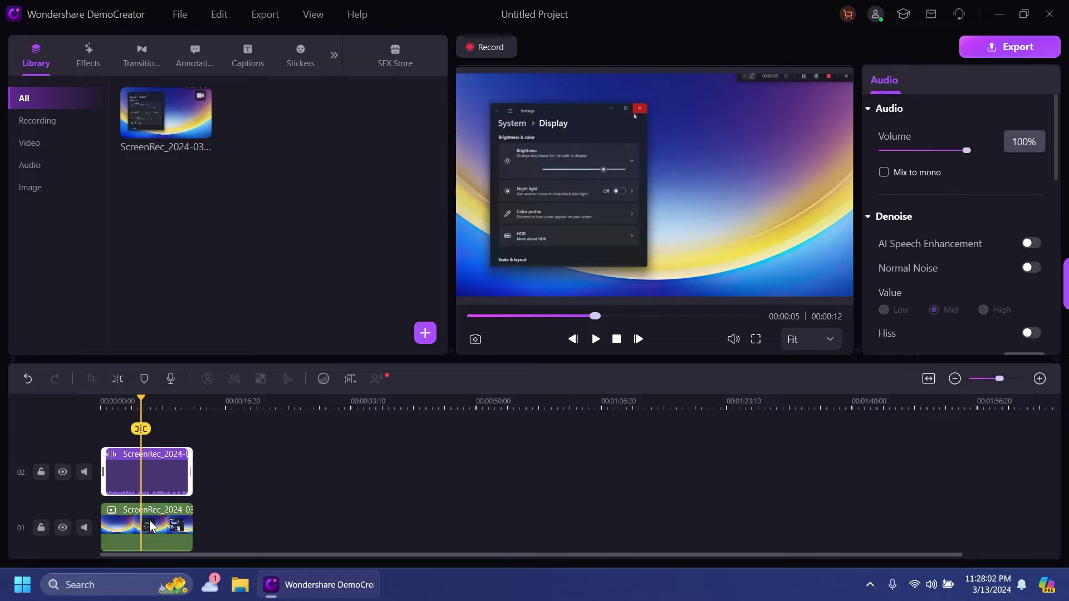
{"action": "left_click", "coordinate": [155, 525], "text": "ctrl"}
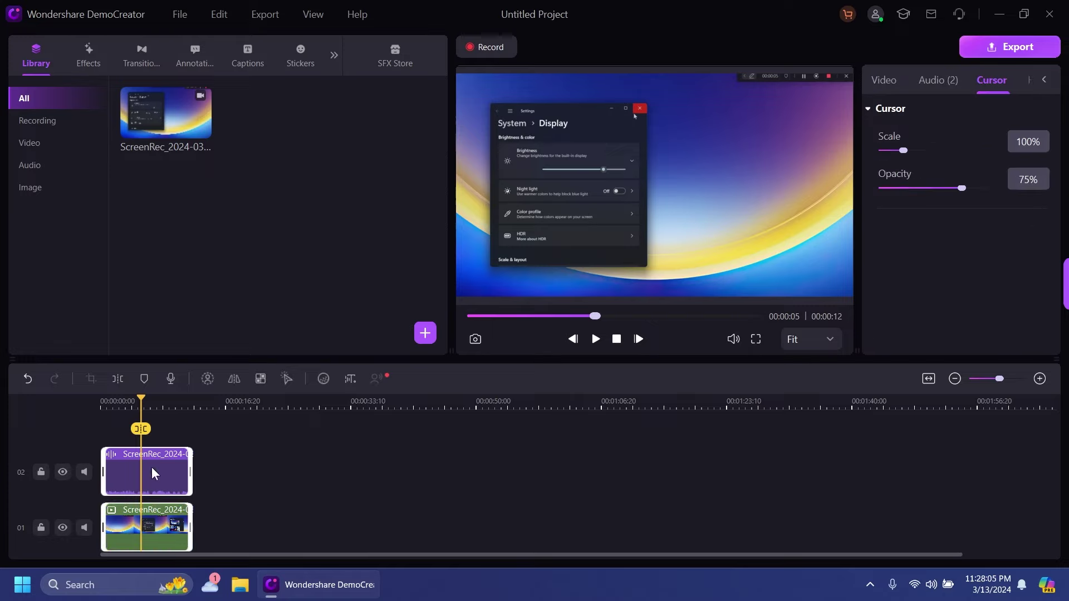
{"action": "left_click", "coordinate": [142, 430]}
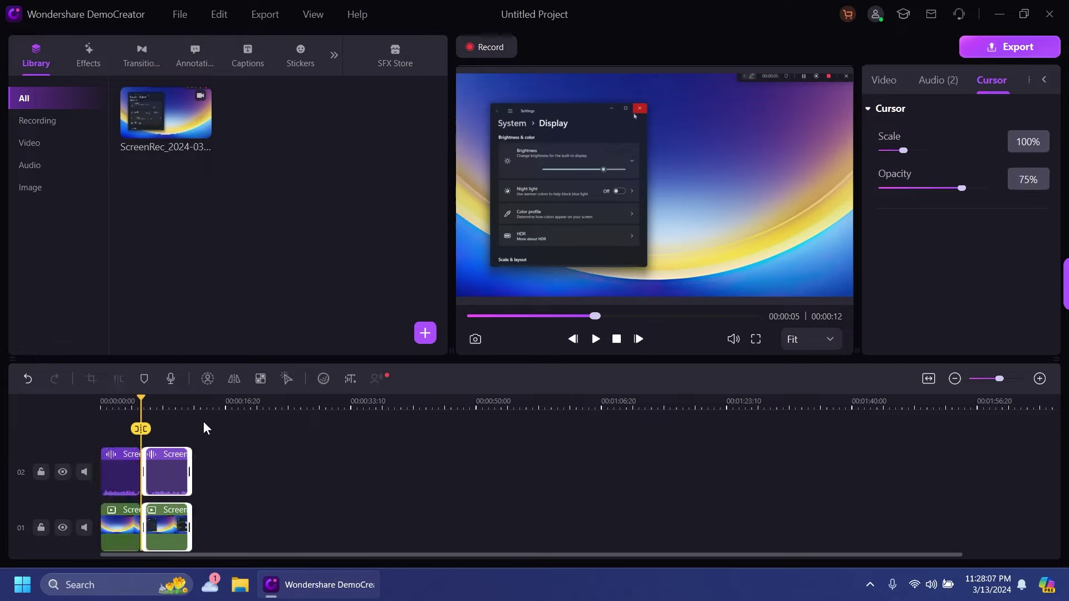
{"action": "mouse_move", "coordinate": [177, 482]}
{"action": "left_mouse_down"}
{"action": "mouse_move", "coordinate": [208, 484]}
{"action": "mouse_move", "coordinate": [172, 484]}
{"action": "left_mouse_up"}
{"action": "left_click", "coordinate": [239, 502]}
{"action": "left_click", "coordinate": [207, 484]}
{"action": "left_click", "coordinate": [255, 479]}
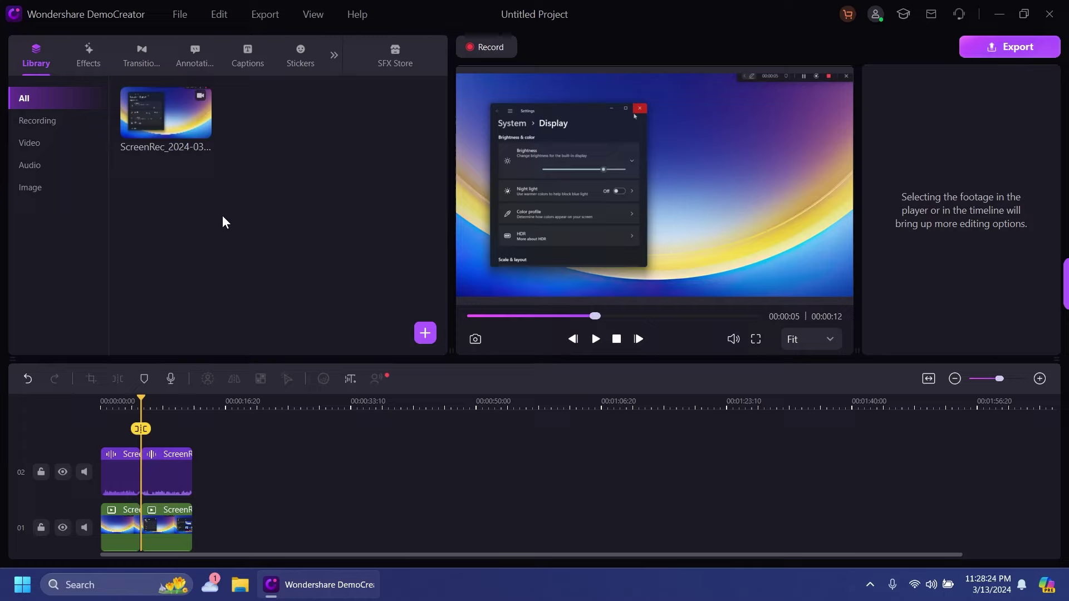
Browse the effects library, including the Advanced, Cursor, Clip Motion and Pan&Zoom categories.
{"action": "left_click", "coordinate": [85, 61]}
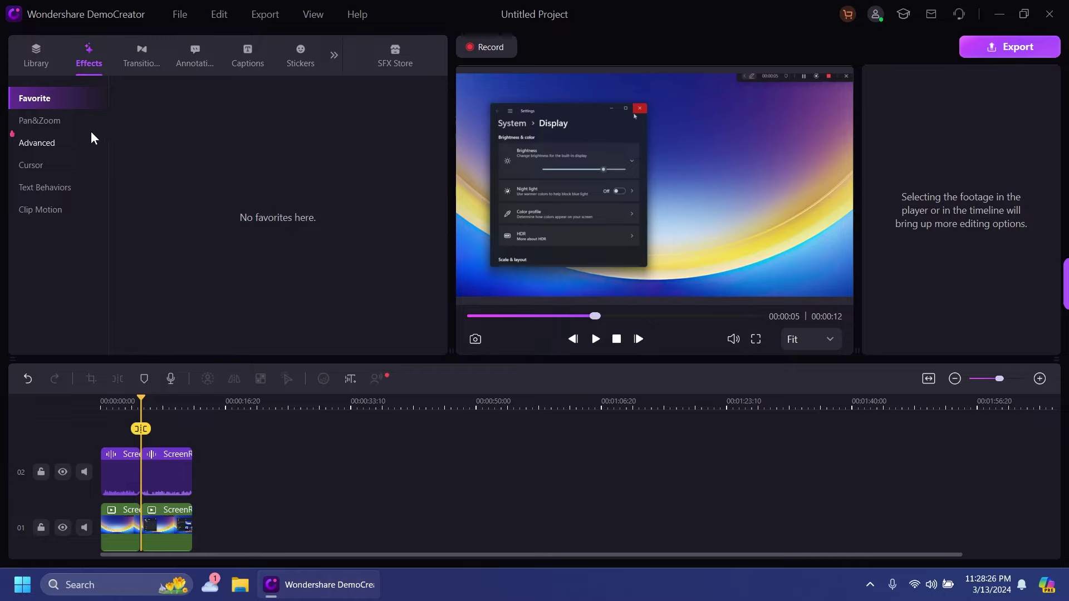
{"action": "left_click", "coordinate": [59, 142]}
{"action": "left_click", "coordinate": [49, 162]}
{"action": "left_click", "coordinate": [56, 211]}
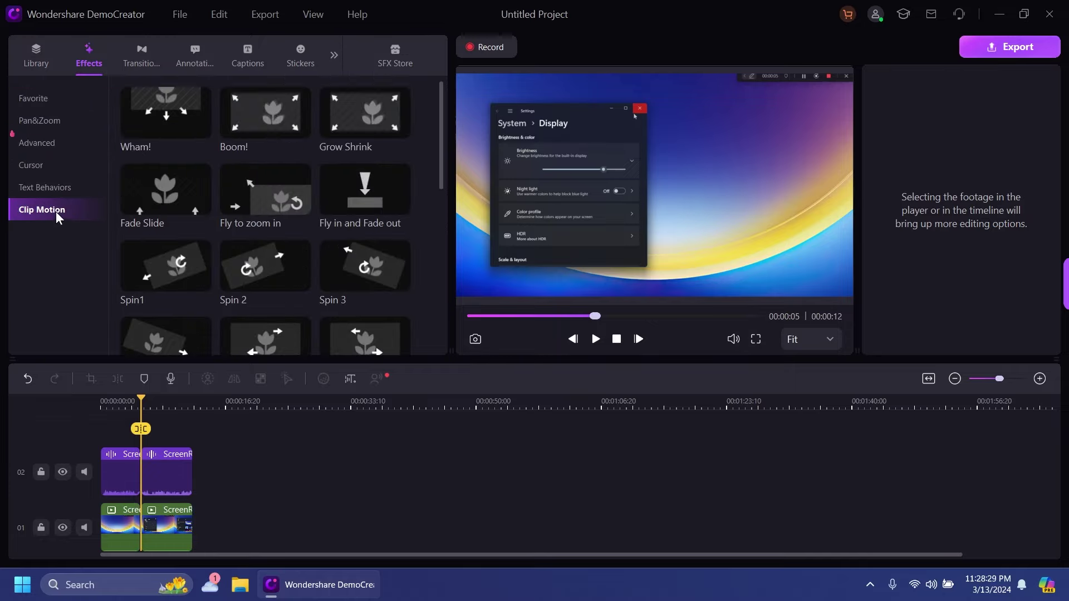
{"action": "left_click", "coordinate": [43, 122]}
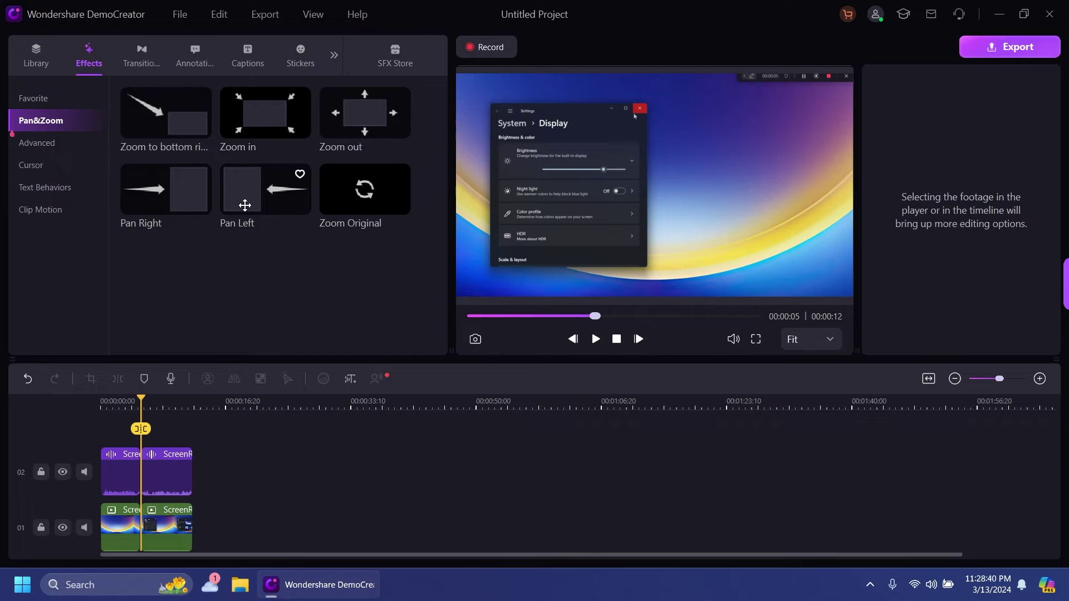
Apply the Fade transition at the cut between the two video clips and scrub past it to 00:00:07.
{"action": "left_click", "coordinate": [141, 60]}
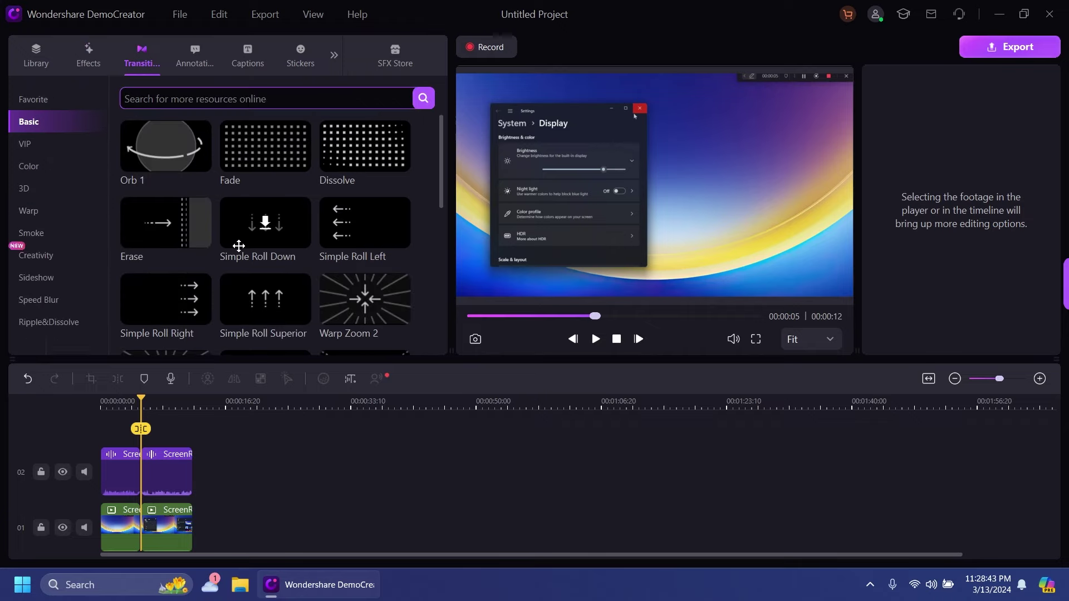
{"action": "scroll", "coordinate": [256, 245], "scroll_direction": "down", "scroll_amount": 3}
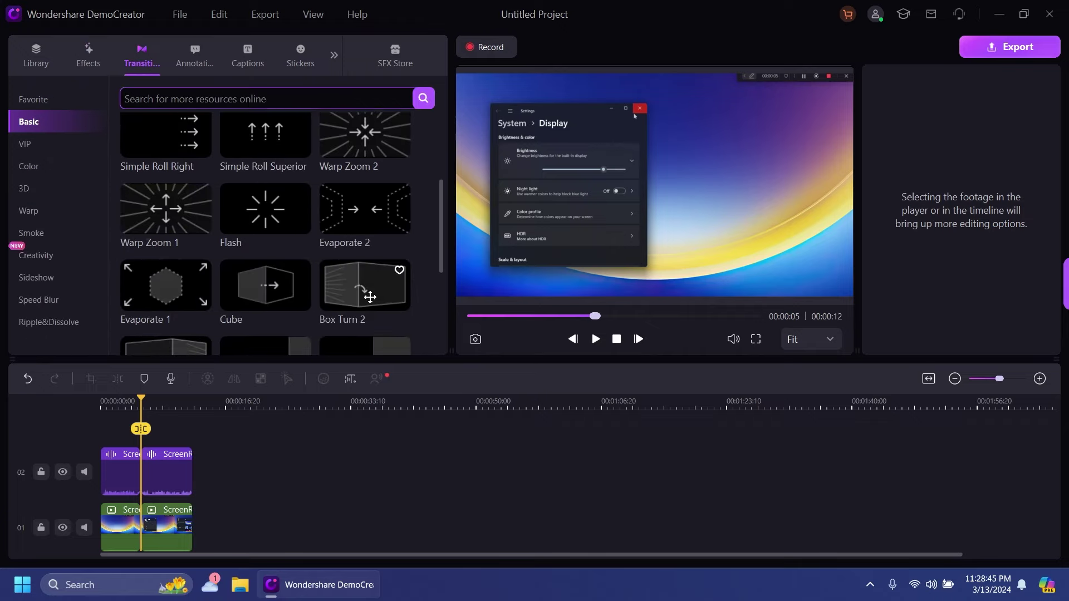
{"action": "scroll", "coordinate": [244, 167], "scroll_direction": "up", "scroll_amount": 3}
{"action": "mouse_move", "coordinate": [266, 149]}
{"action": "left_mouse_down"}
{"action": "mouse_move", "coordinate": [190, 473]}
{"action": "mouse_move", "coordinate": [153, 504]}
{"action": "left_mouse_up"}
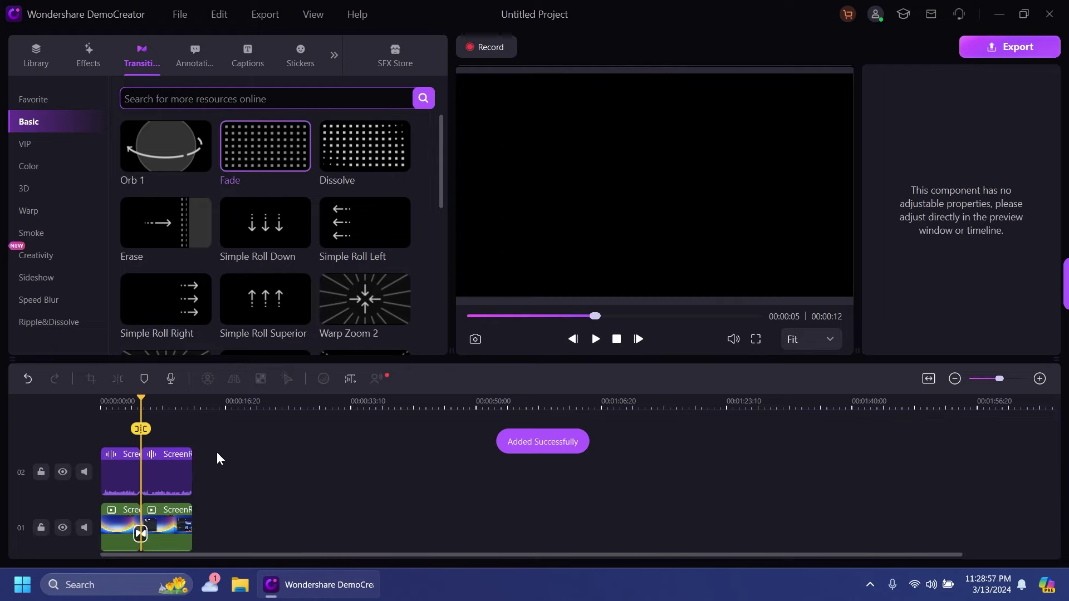
{"action": "left_click", "coordinate": [129, 408]}
{"action": "left_click_drag", "start_coordinate": [129, 410], "coordinate": [155, 410]}
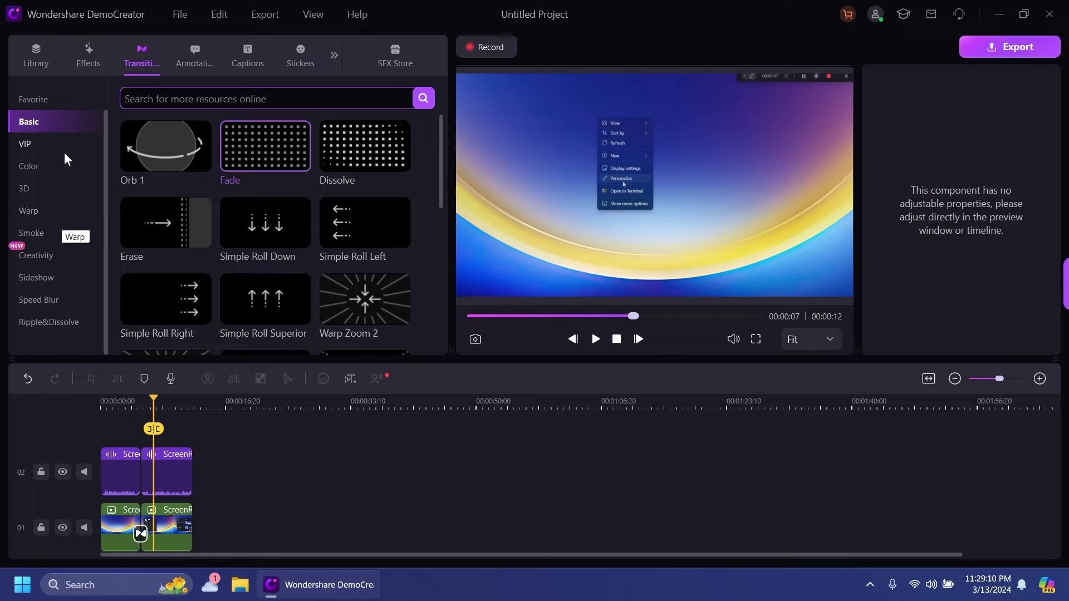
Add the Text 11 annotation on a new track above the second clip and change its text to TECH BASED.
{"action": "left_click", "coordinate": [194, 55]}
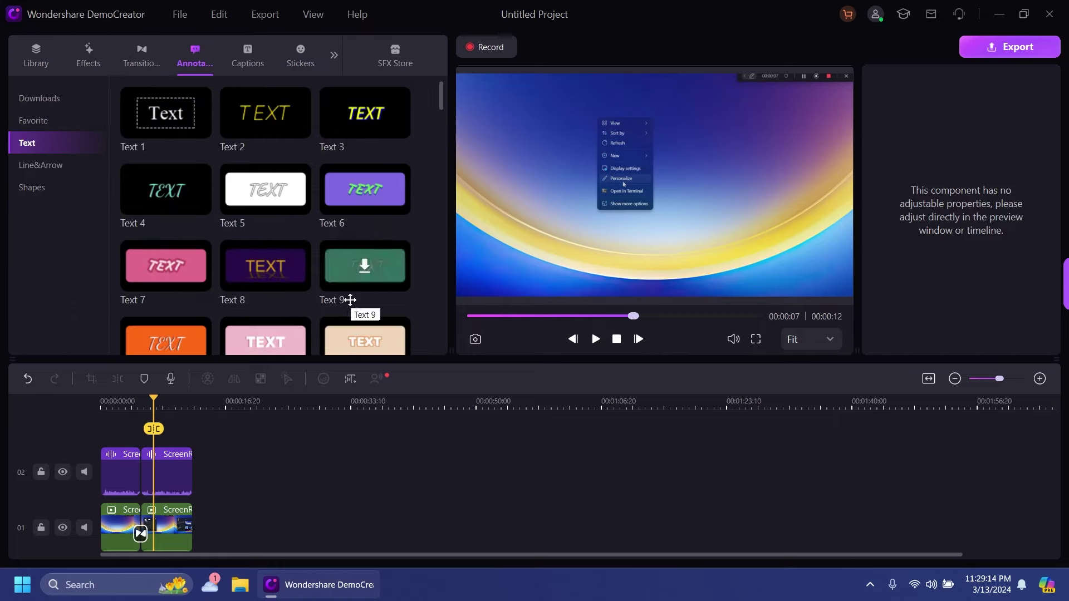
{"action": "scroll", "coordinate": [239, 323], "scroll_direction": "down", "scroll_amount": 4}
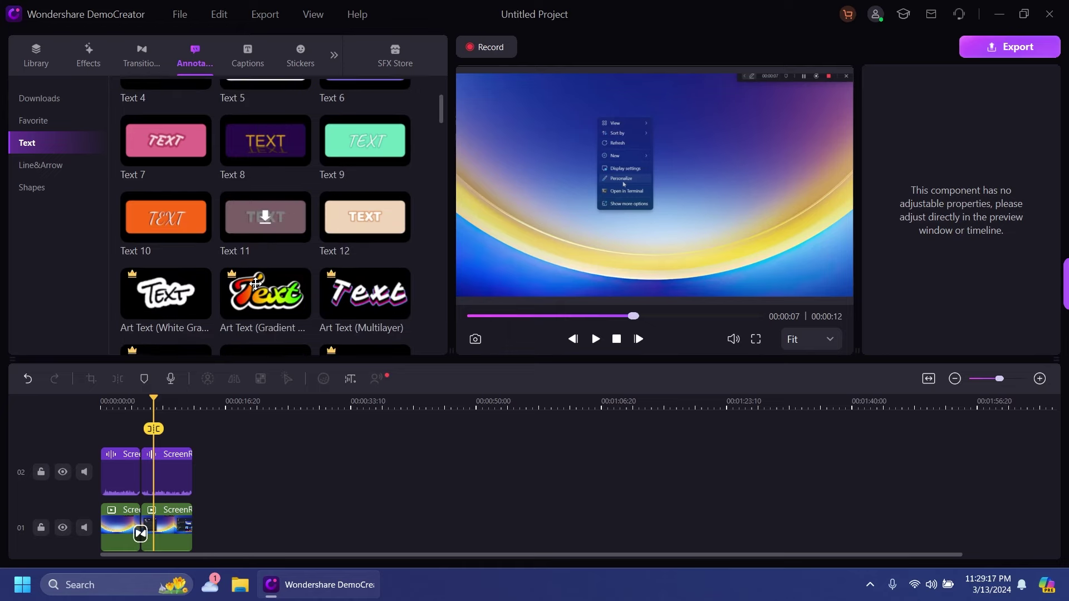
{"action": "mouse_move", "coordinate": [270, 184]}
{"action": "left_mouse_down"}
{"action": "mouse_move", "coordinate": [157, 397]}
{"action": "mouse_move", "coordinate": [159, 434]}
{"action": "left_mouse_up"}
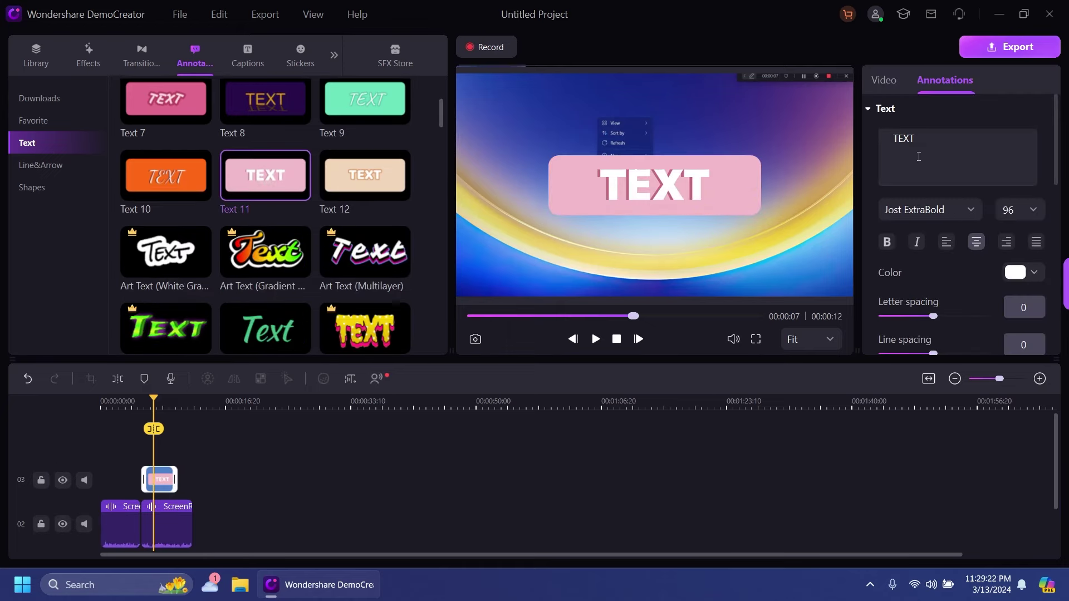
{"action": "left_click", "coordinate": [949, 142]}
{"action": "key", "text": "ctrl+a"}
{"action": "type", "text": "TE"}
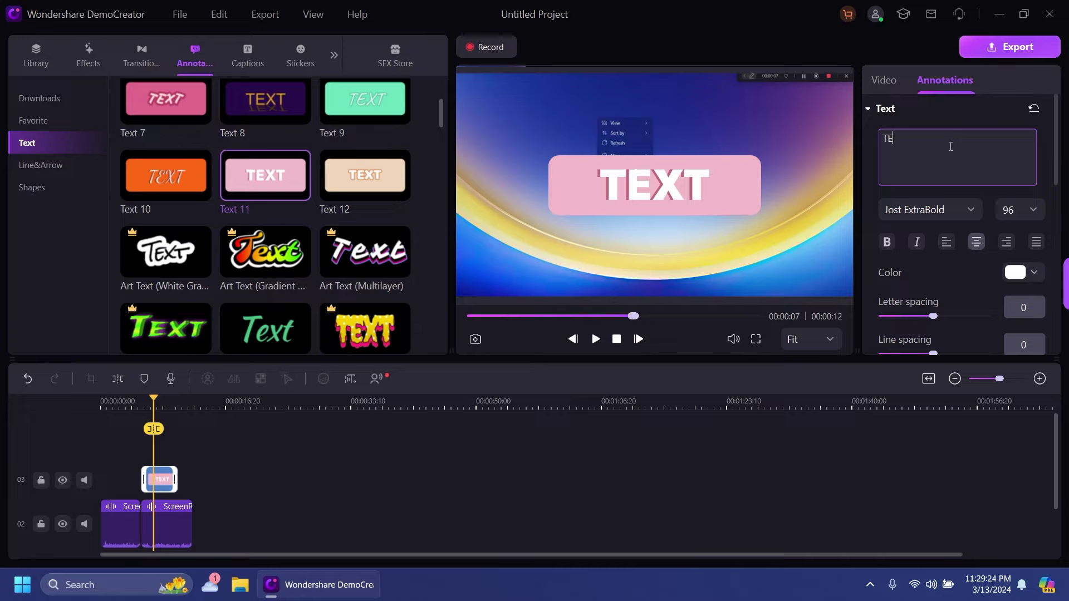
{"action": "type", "text": "CH BASED"}
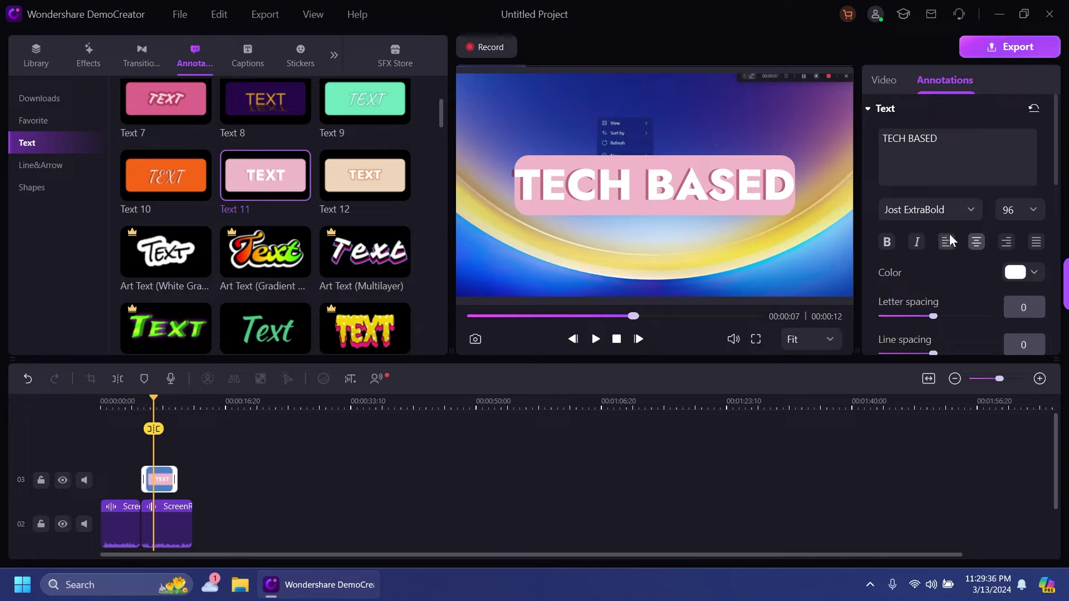
Review the title's font, spacing, border and shadow options, and return to the transitions library.
{"action": "scroll", "coordinate": [953, 271], "scroll_direction": "down", "scroll_amount": 2}
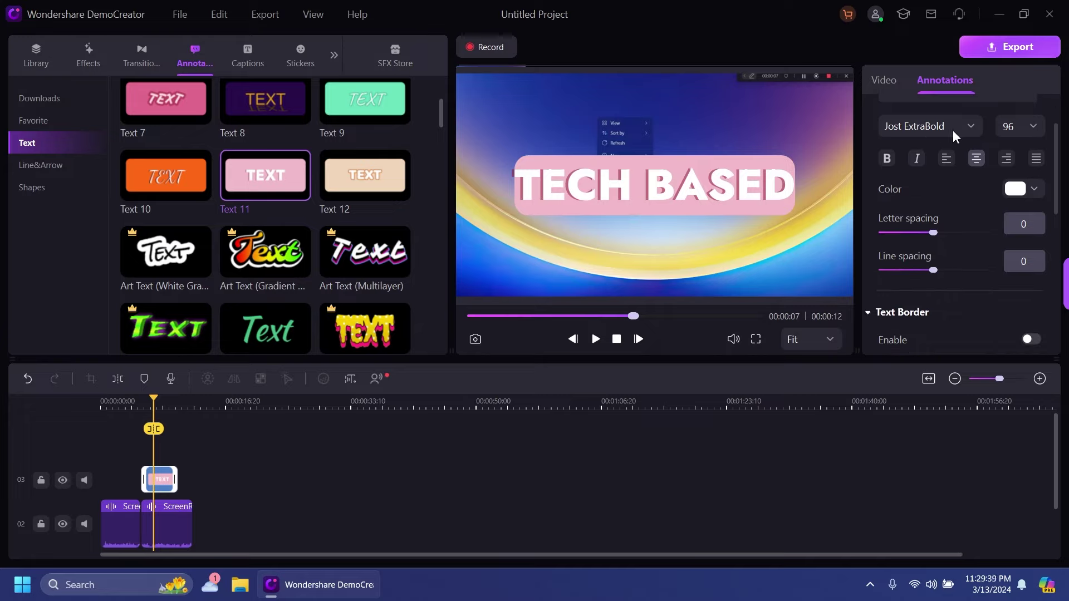
{"action": "scroll", "coordinate": [935, 192], "scroll_direction": "down", "scroll_amount": 8}
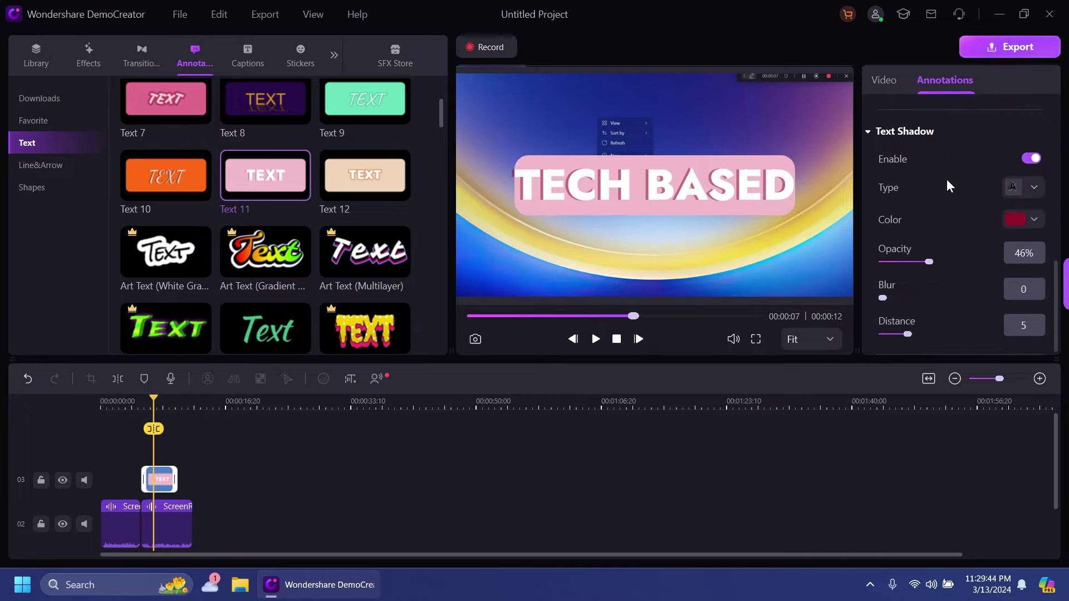
{"action": "scroll", "coordinate": [947, 190], "scroll_direction": "up", "scroll_amount": 4}
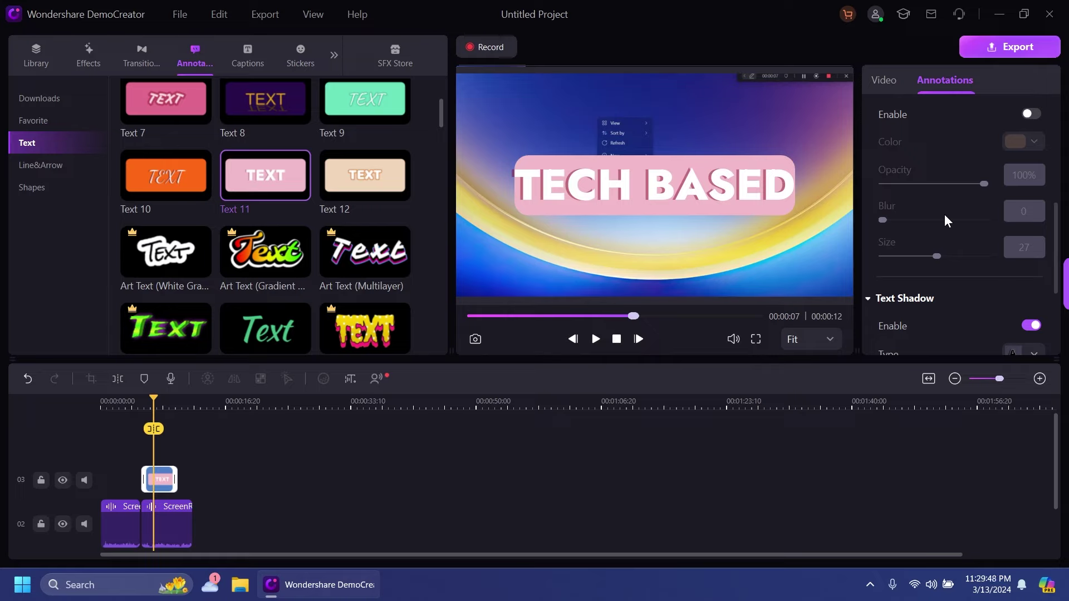
{"action": "scroll", "coordinate": [944, 213], "scroll_direction": "up", "scroll_amount": 4}
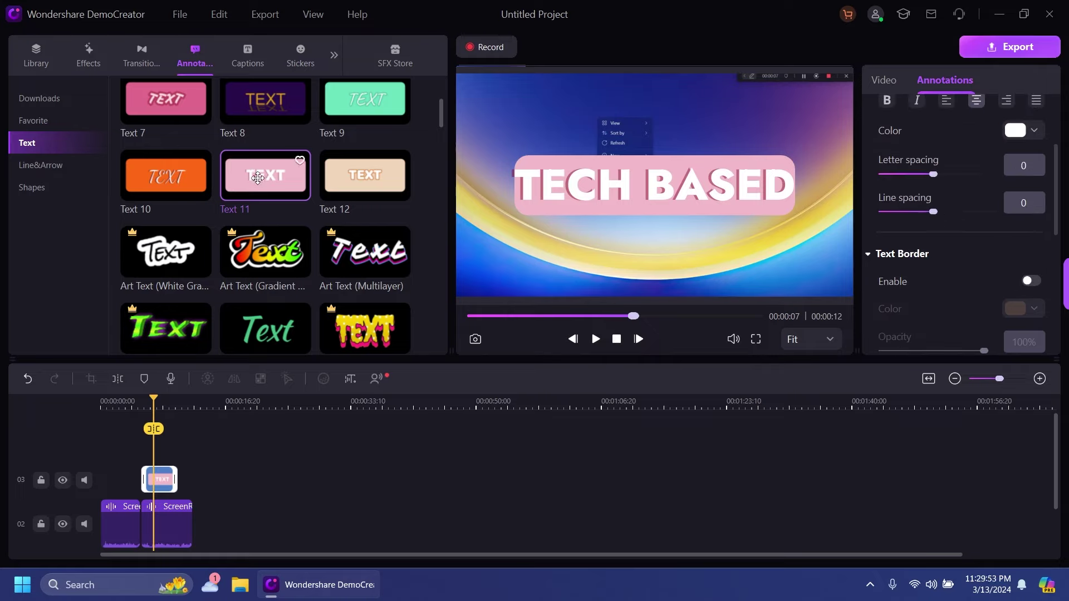
{"action": "left_click", "coordinate": [88, 56]}
{"action": "left_click", "coordinate": [142, 56]}
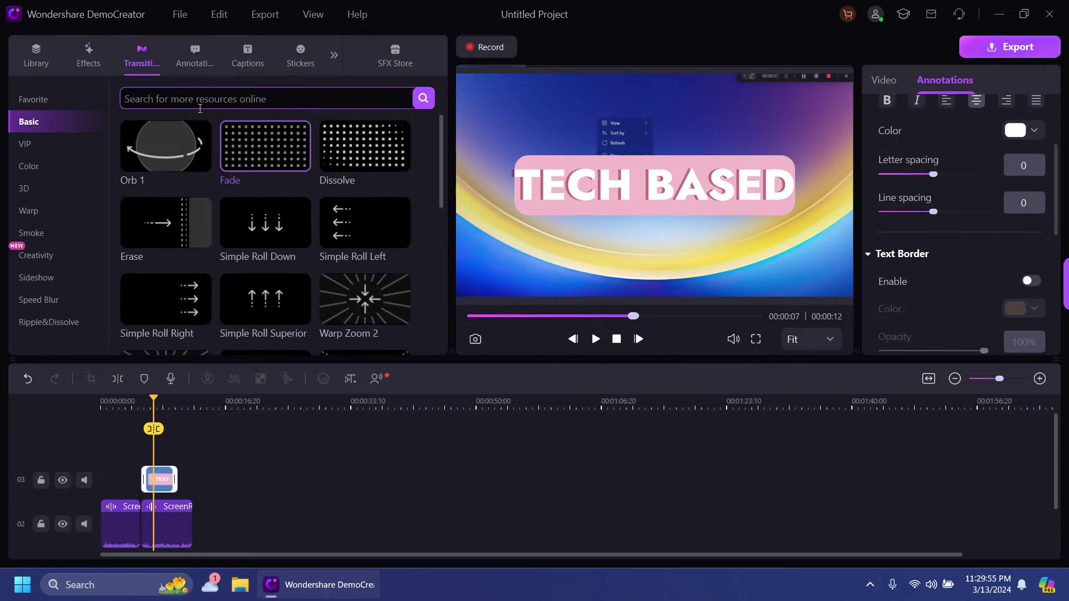
Browse the captions library, including the Auto-Caption, Opener, Lowerthird and Subtitle categories.
{"action": "left_click", "coordinate": [184, 56]}
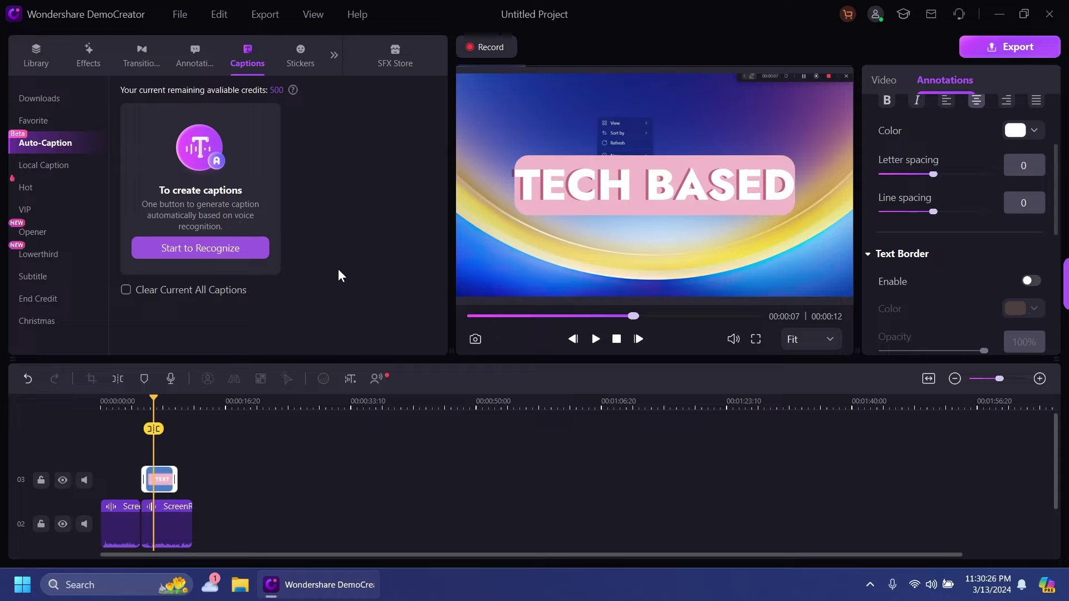
{"action": "left_click", "coordinate": [49, 222]}
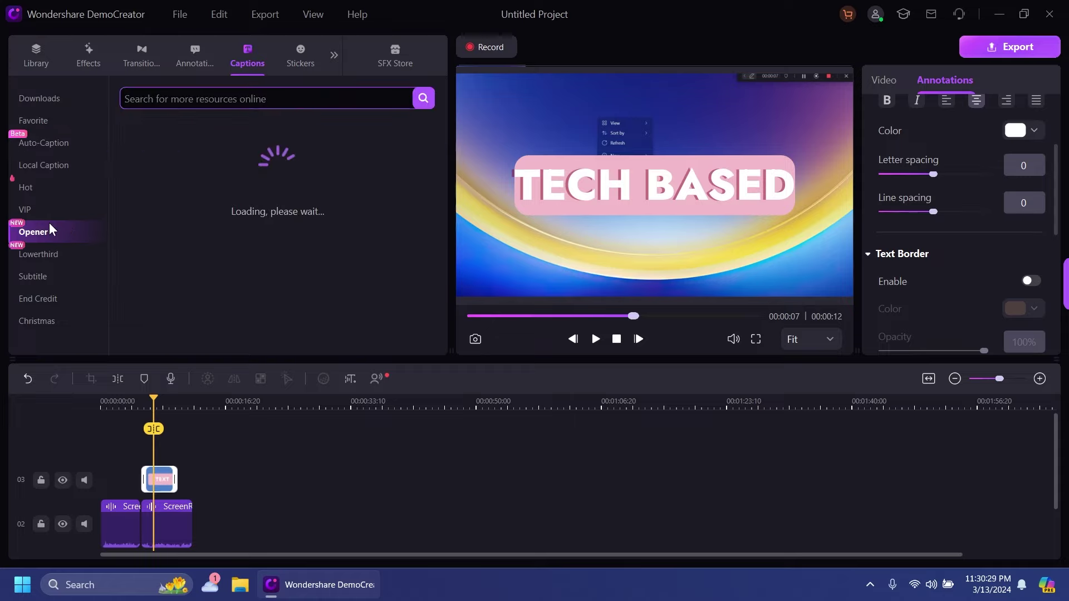
{"action": "left_click", "coordinate": [42, 253]}
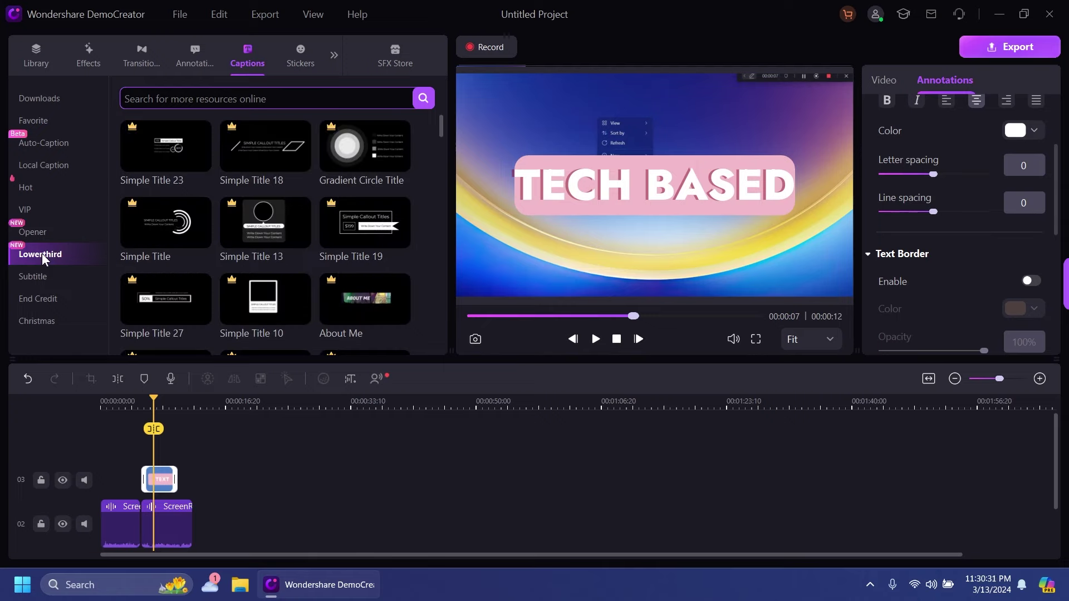
{"action": "left_click", "coordinate": [38, 230]}
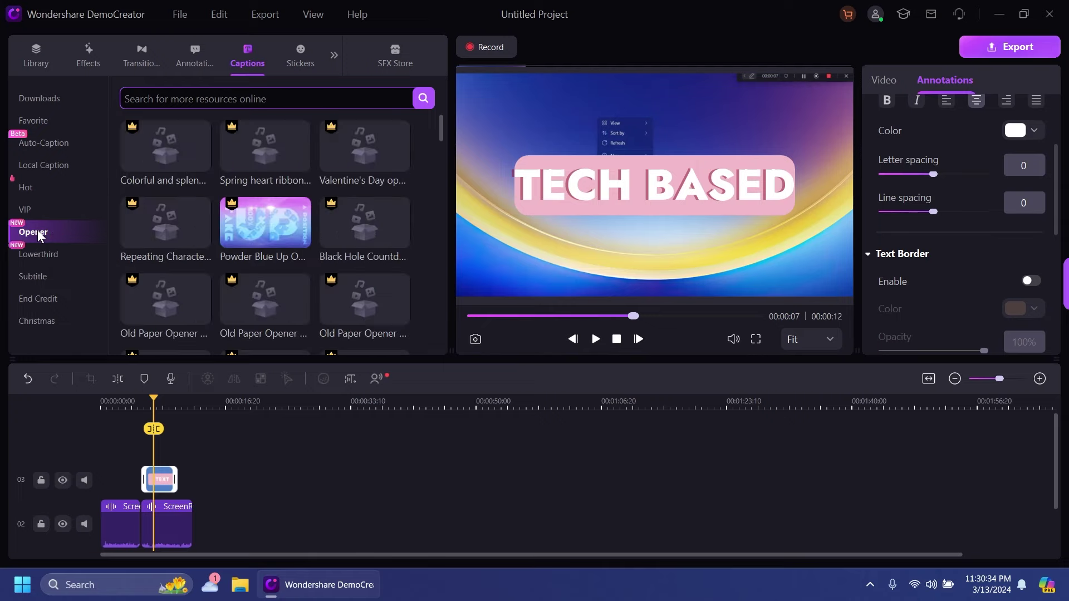
{"action": "left_click", "coordinate": [48, 273]}
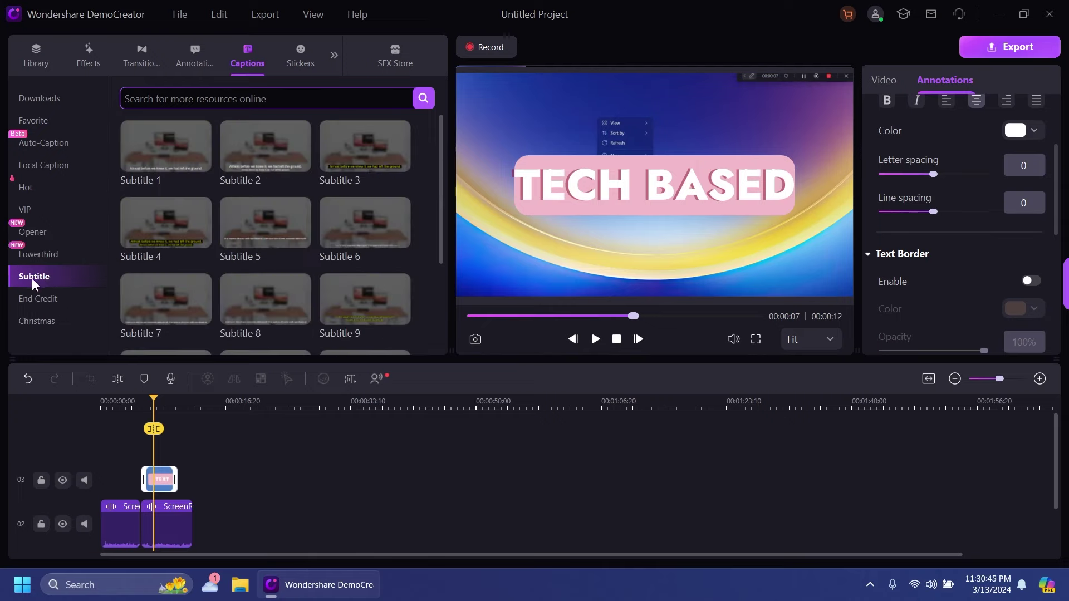
{"action": "scroll", "coordinate": [225, 218], "scroll_direction": "down", "scroll_amount": 1}
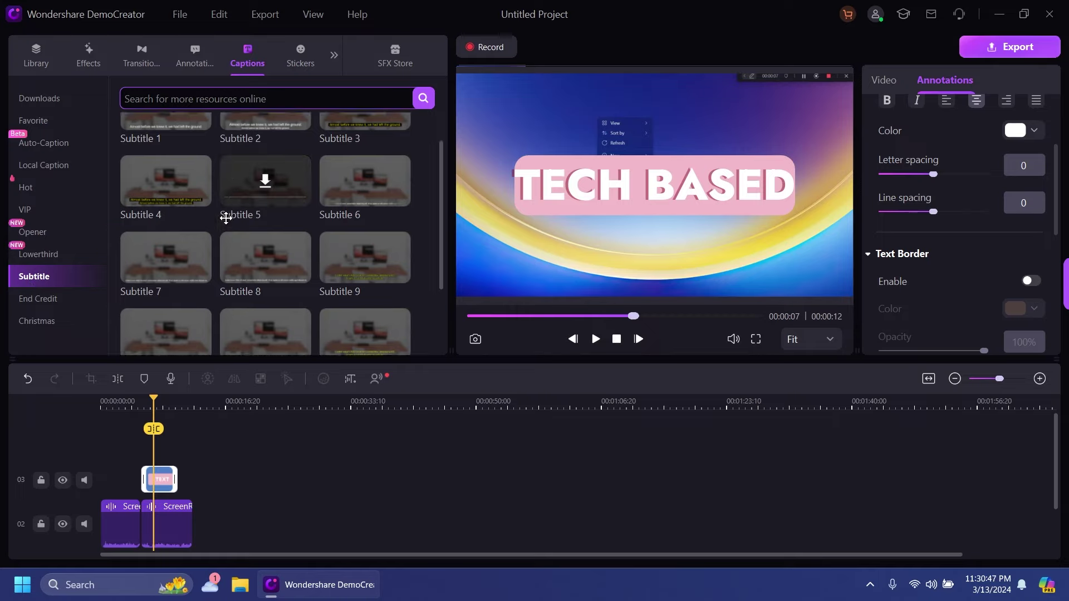
{"action": "scroll", "coordinate": [229, 240], "scroll_direction": "down", "scroll_amount": 2}
{"action": "left_click", "coordinate": [43, 278]}
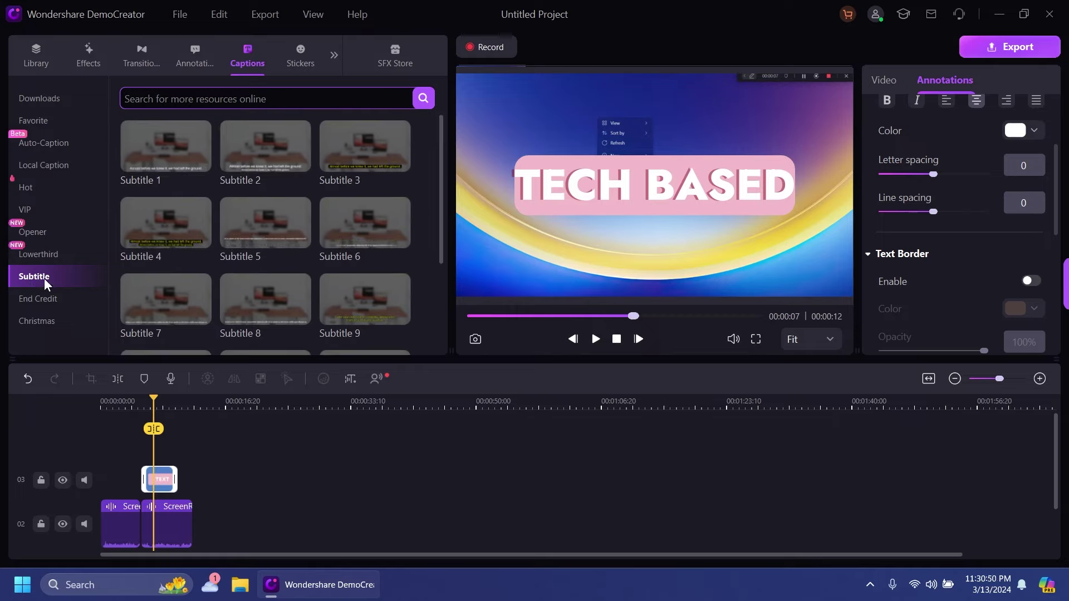
Add the man in the blue-grey shirt from the Characters stickers on a new track, scaled to 74% at about X 457, Y -24.5.
{"action": "left_click", "coordinate": [300, 55]}
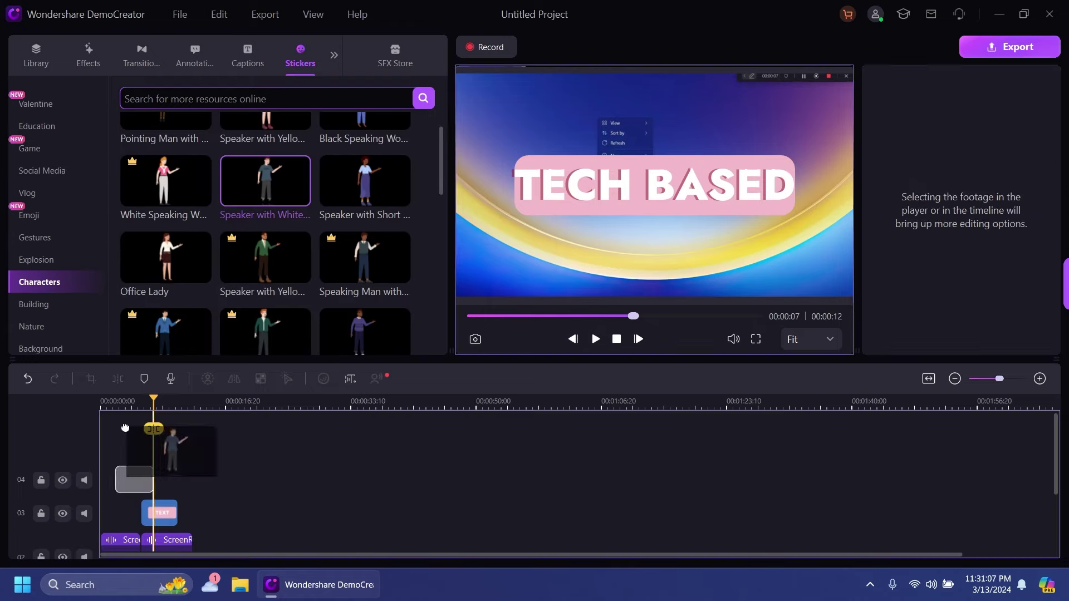
{"action": "left_click_drag", "start_coordinate": [155, 445], "coordinate": [134, 477]}
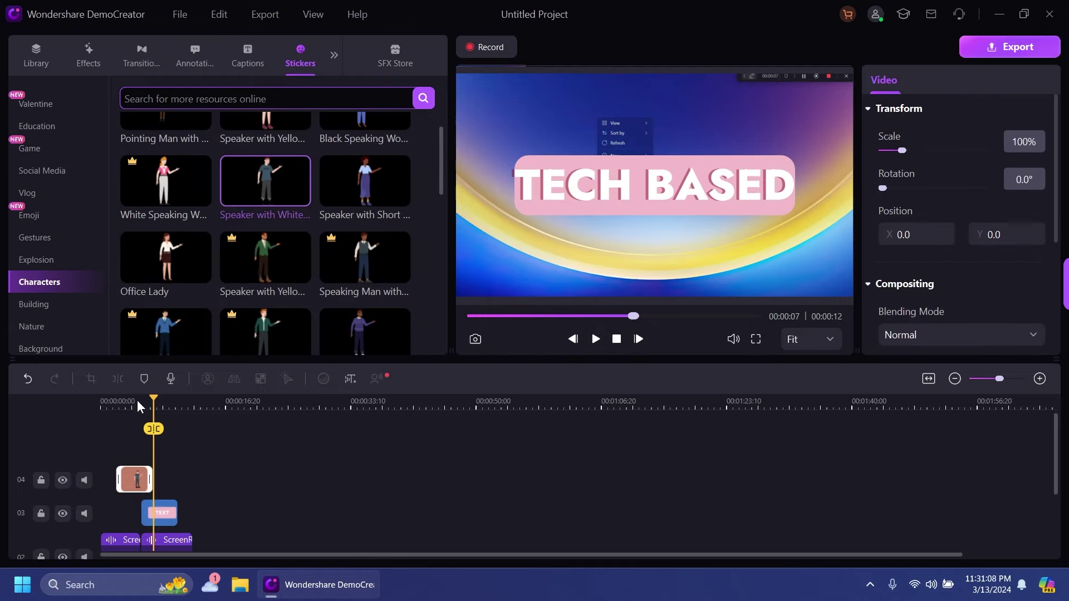
{"action": "left_click", "coordinate": [138, 404]}
{"action": "left_click_drag", "start_coordinate": [668, 178], "coordinate": [742, 179]}
{"action": "left_click_drag", "start_coordinate": [531, 73], "coordinate": [629, 131]}
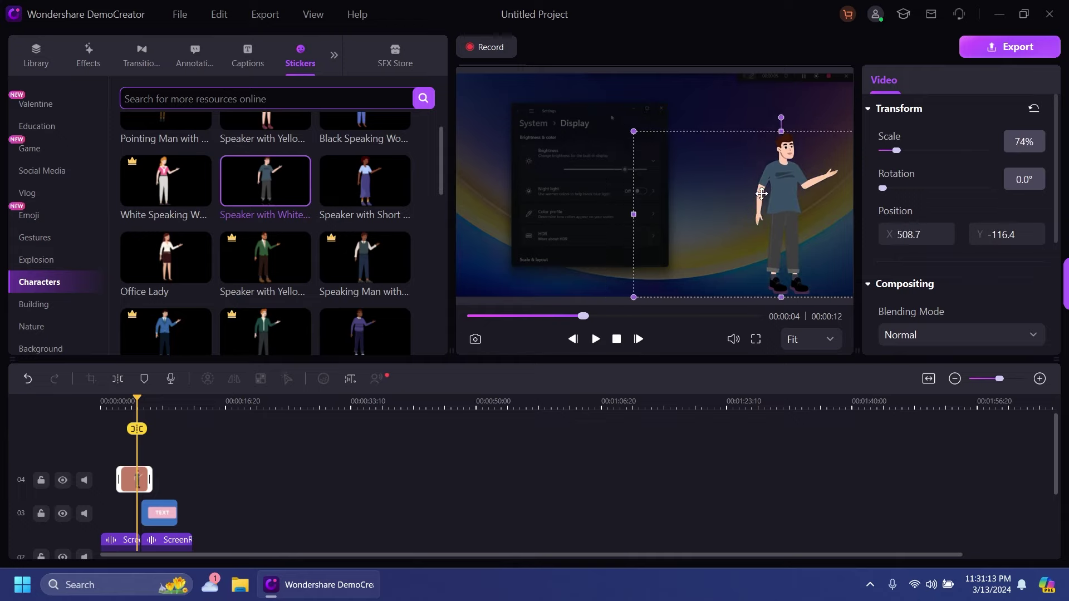
{"action": "left_click_drag", "start_coordinate": [756, 195], "coordinate": [746, 177]}
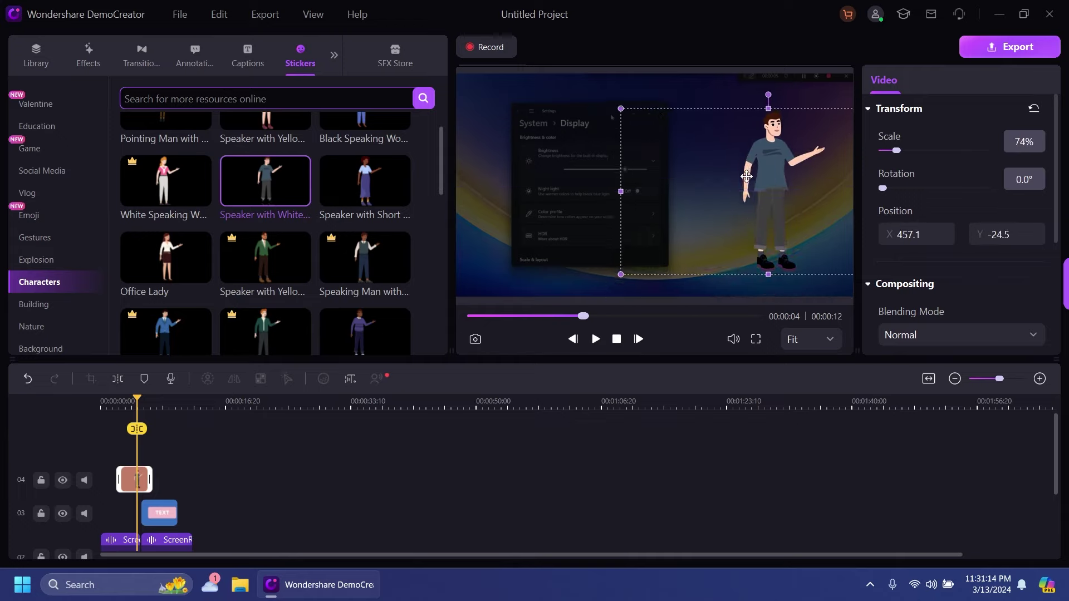
{"action": "left_click", "coordinate": [306, 440]}
Apply the Mild filter from the Hot category to the second video clip and preview it at 00:00:09.
{"action": "left_click", "coordinate": [336, 54]}
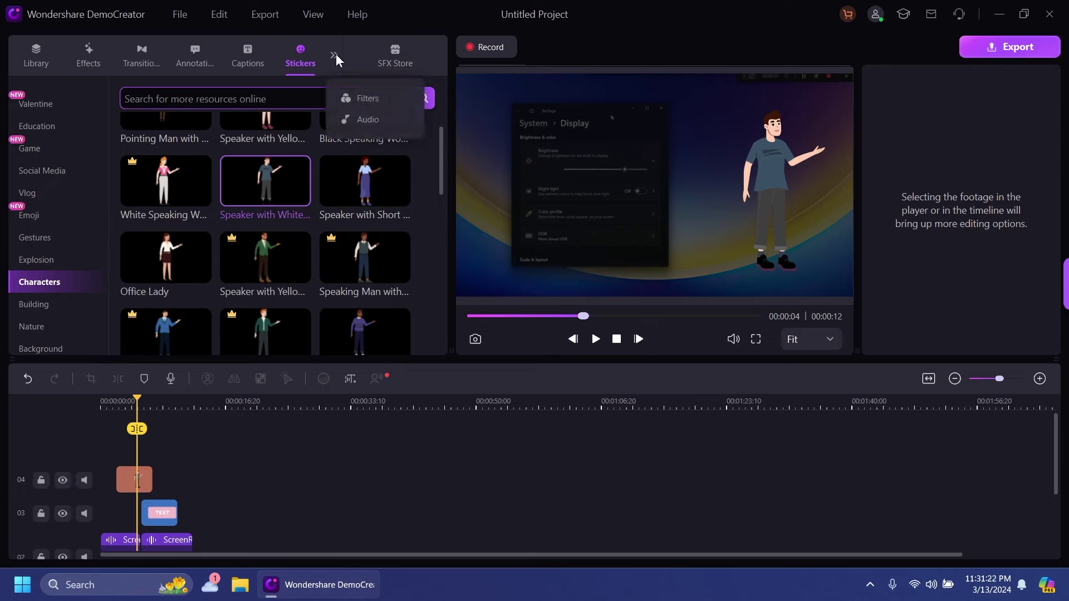
{"action": "left_click", "coordinate": [375, 91]}
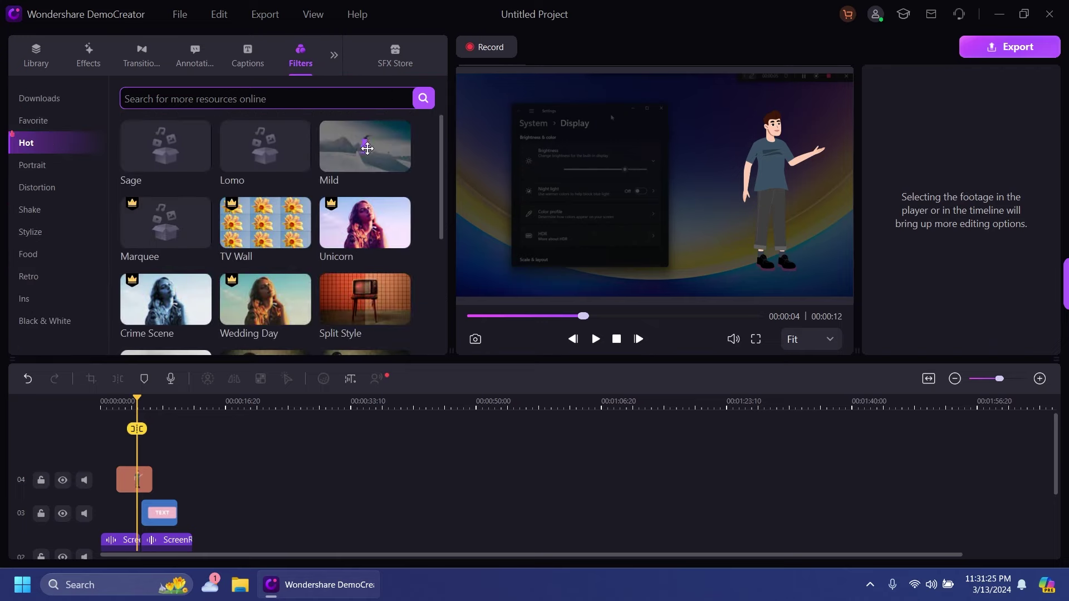
{"action": "left_click_drag", "start_coordinate": [365, 146], "coordinate": [161, 526]}
{"action": "left_click_drag", "start_coordinate": [162, 526], "coordinate": [167, 529]}
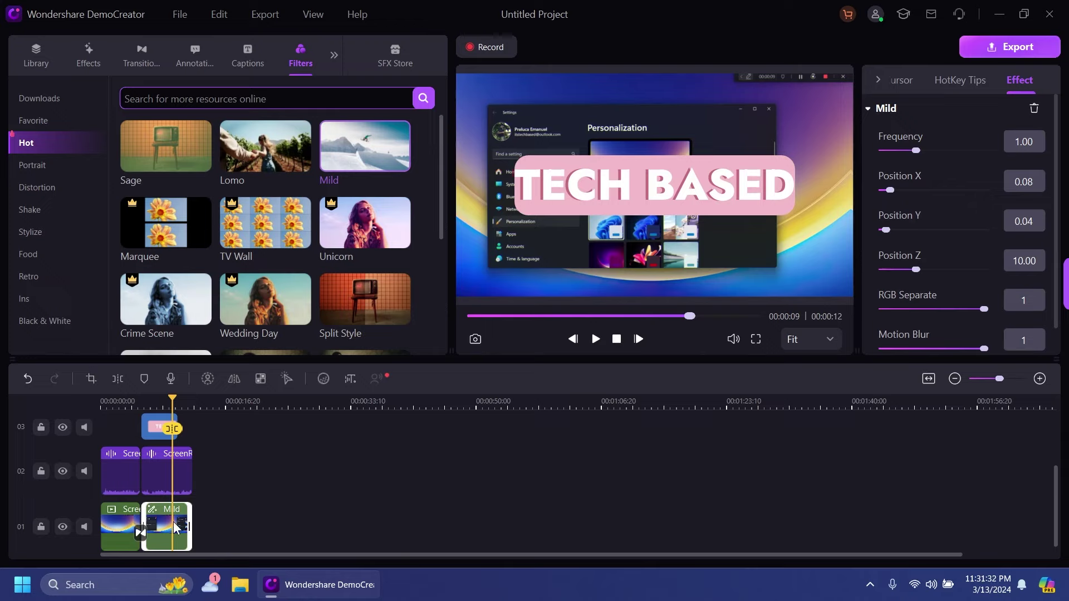
Browse the Portrait, Distortion, Shake and Stylize filter categories.
{"action": "left_click", "coordinate": [42, 167]}
{"action": "left_click", "coordinate": [33, 209]}
{"action": "left_click", "coordinate": [35, 231]}
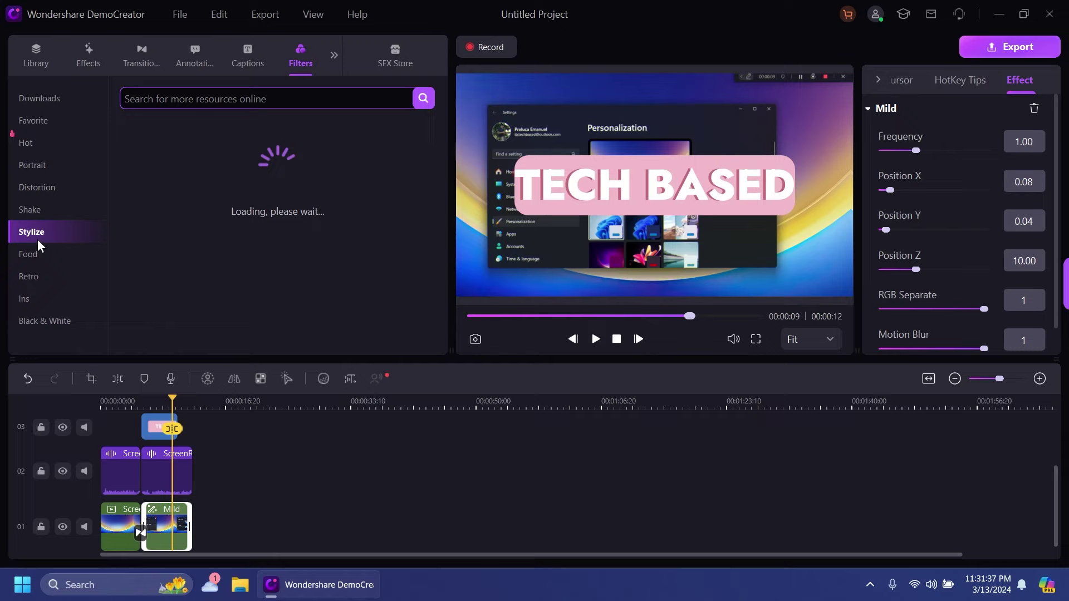
{"action": "left_click", "coordinate": [35, 187]}
{"action": "left_click", "coordinate": [34, 165]}
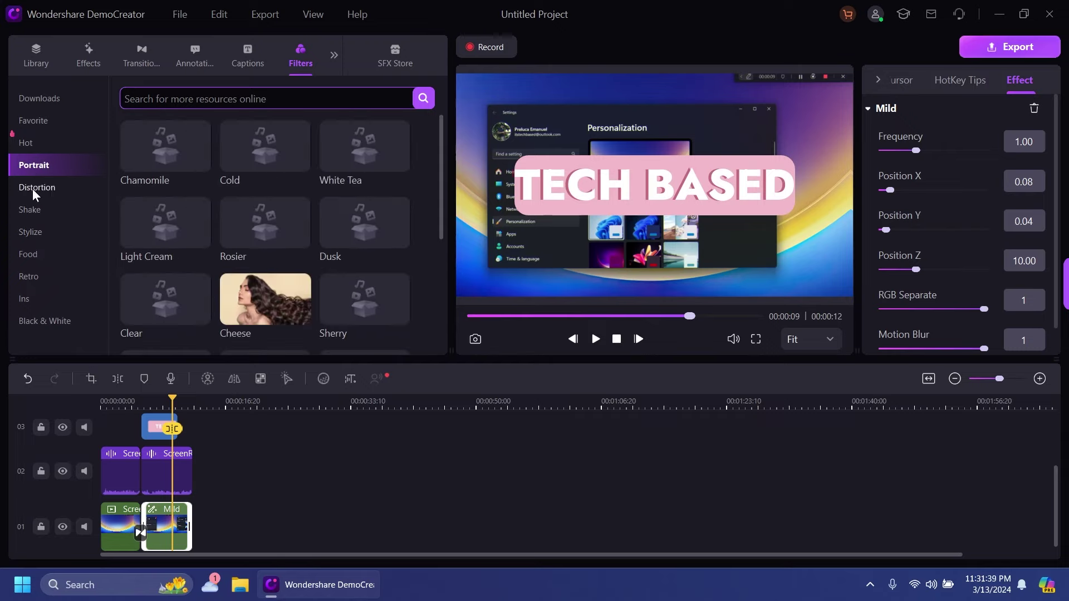
Add Chill Major 09 - SFX from the Playful audio category on a new track and shift it to end with the character sticker.
{"action": "left_click", "coordinate": [334, 55]}
{"action": "left_click", "coordinate": [364, 99]}
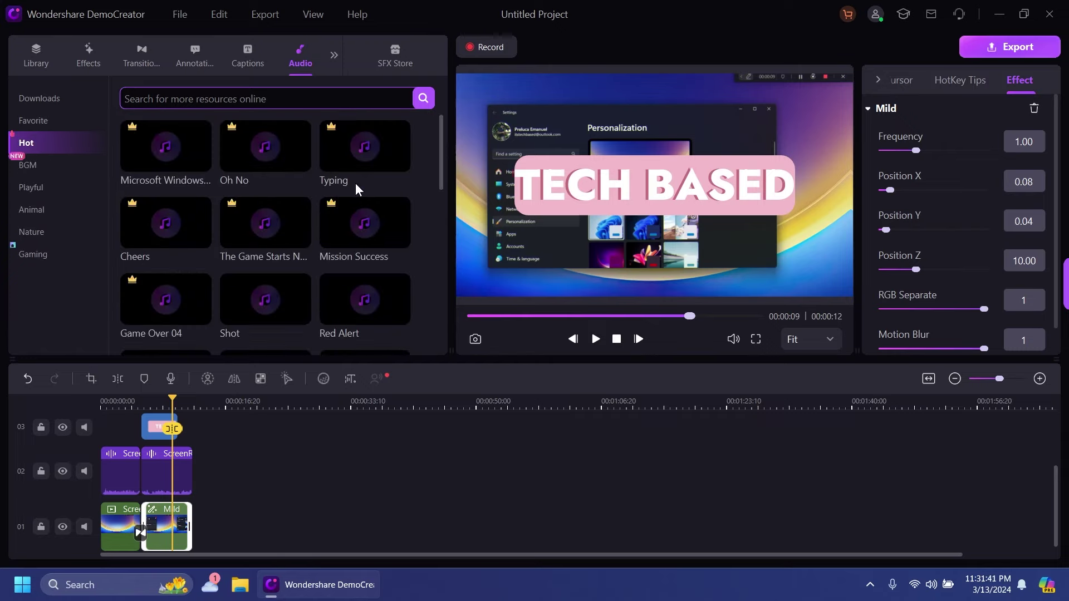
{"action": "left_click", "coordinate": [33, 187]}
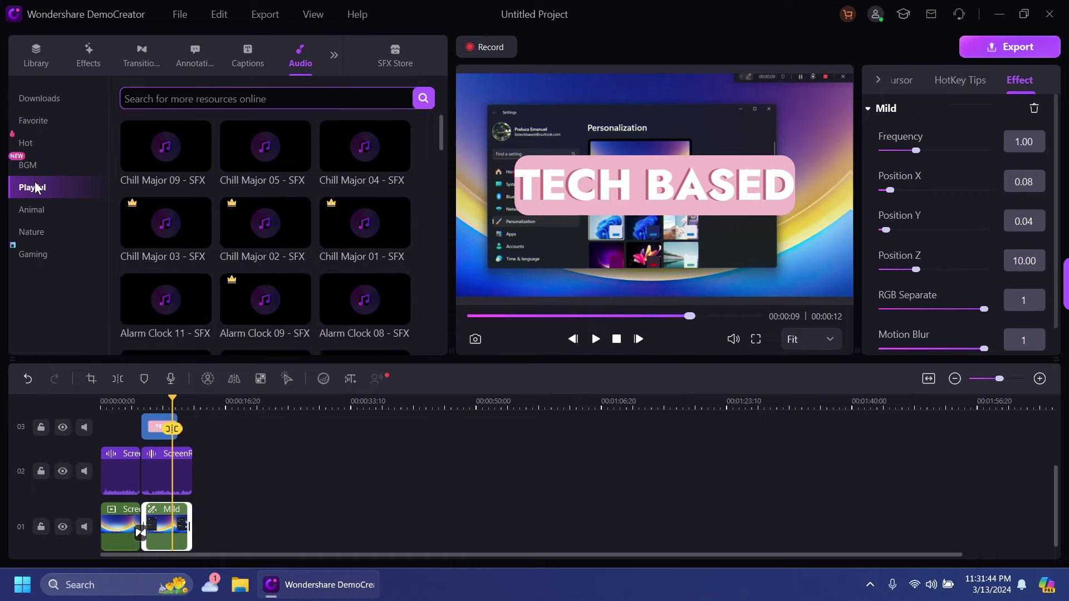
{"action": "left_click_drag", "start_coordinate": [166, 146], "coordinate": [221, 464]}
{"action": "left_click_drag", "start_coordinate": [170, 472], "coordinate": [136, 469]}
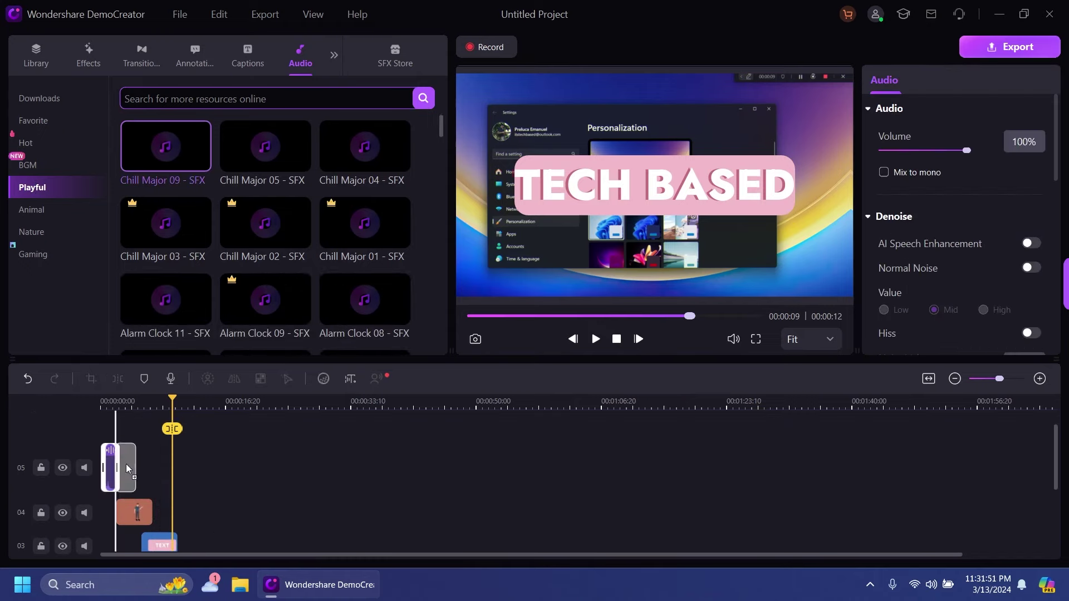
{"action": "left_click", "coordinate": [217, 468]}
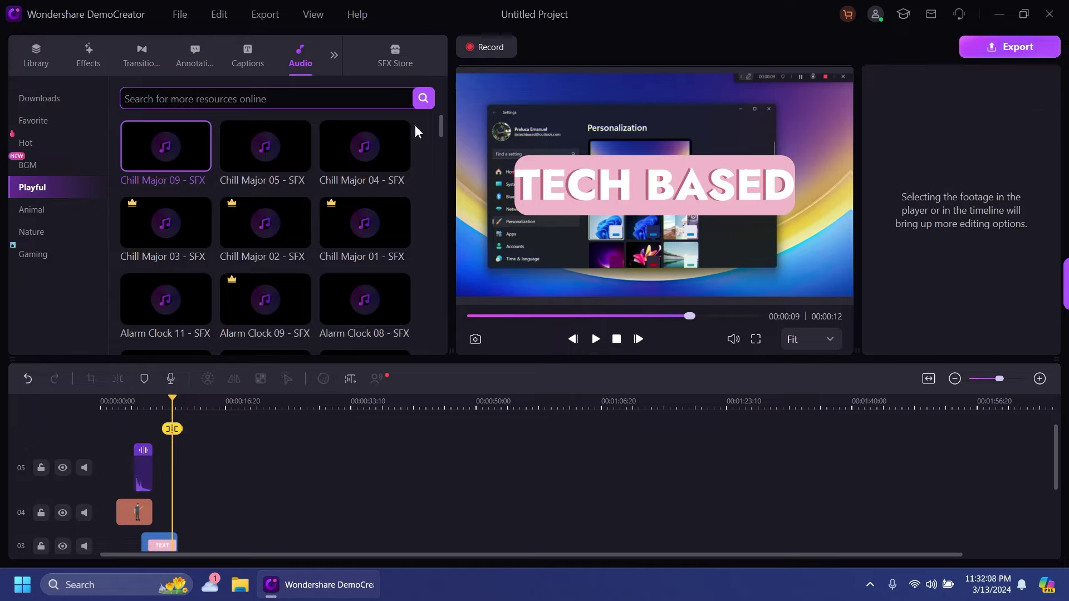
View the SFX Store, return to the media library and check the character sticker's transform settings.
{"action": "left_click", "coordinate": [396, 55]}
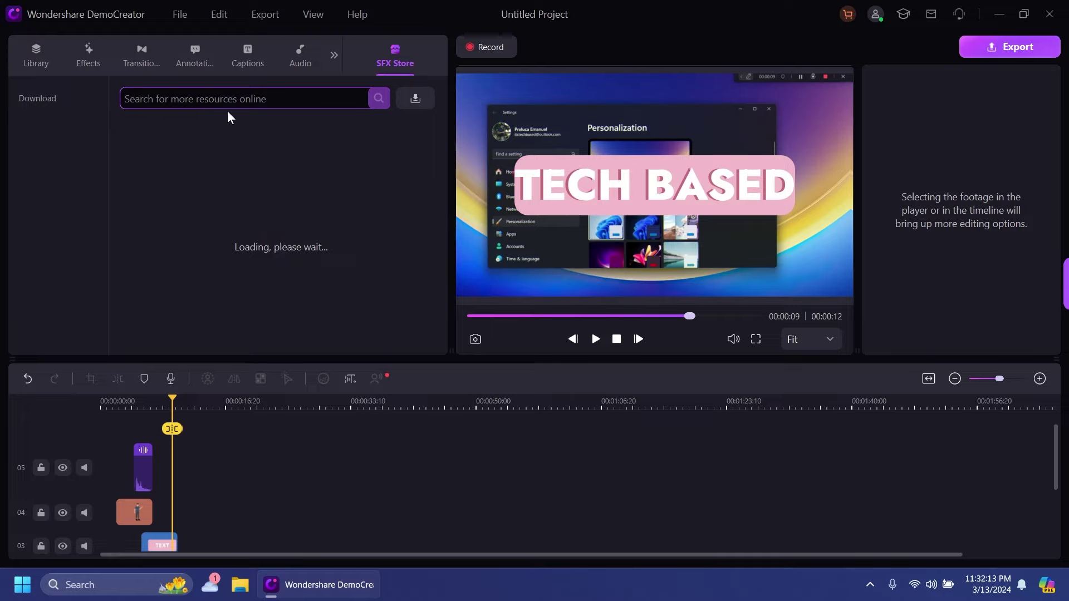
{"action": "left_click", "coordinate": [35, 60]}
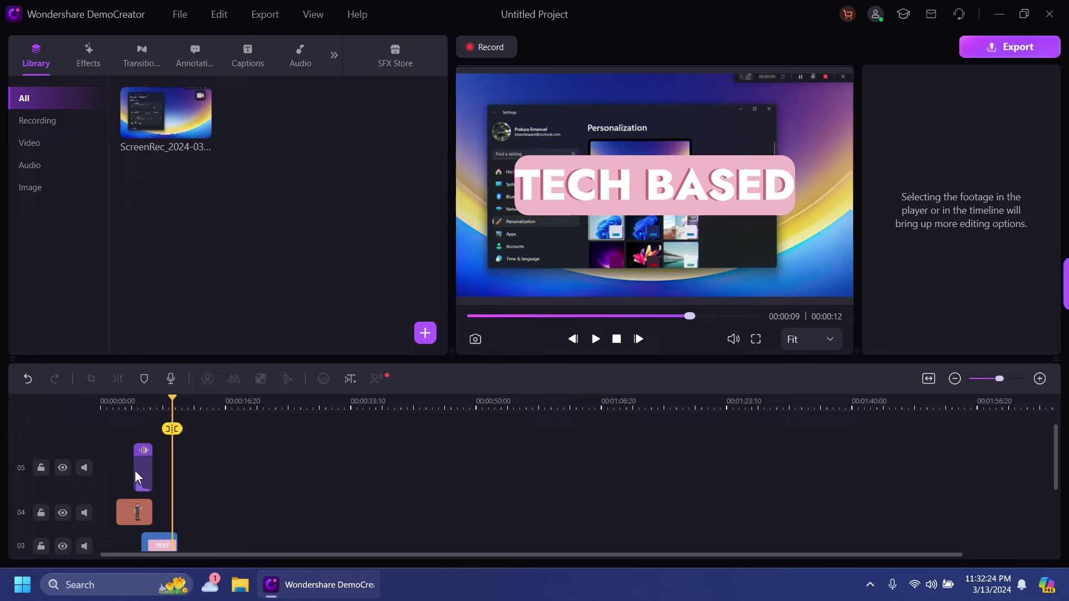
{"action": "left_click", "coordinate": [132, 517]}
{"action": "scroll", "coordinate": [140, 523], "scroll_direction": "down", "scroll_amount": 2}
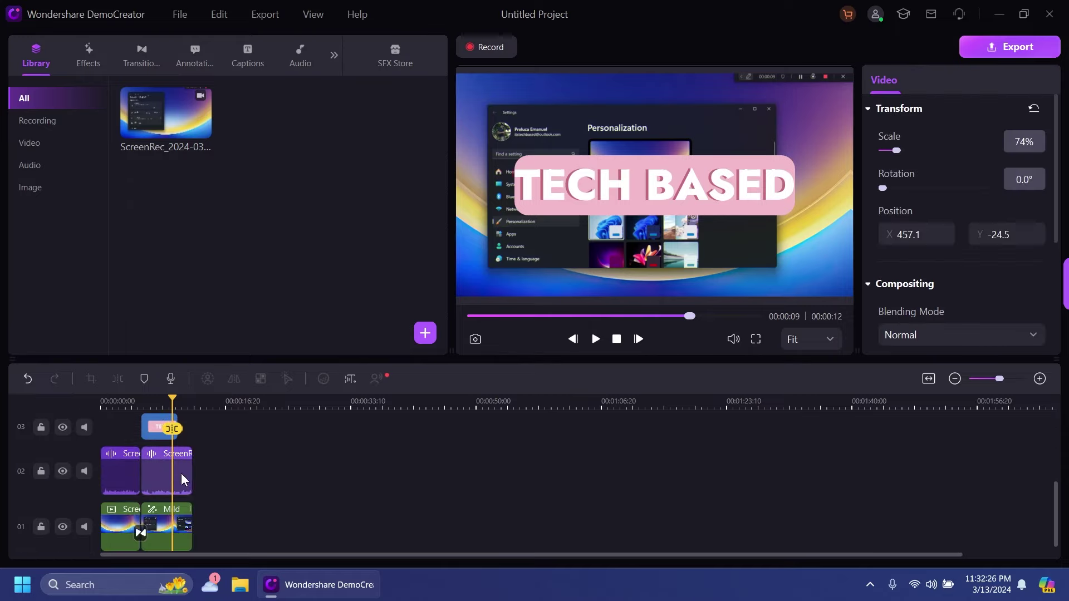
Look at the Crop options for the second video clip and the Record Audio options, closing both without changes.
{"action": "left_click", "coordinate": [156, 526]}
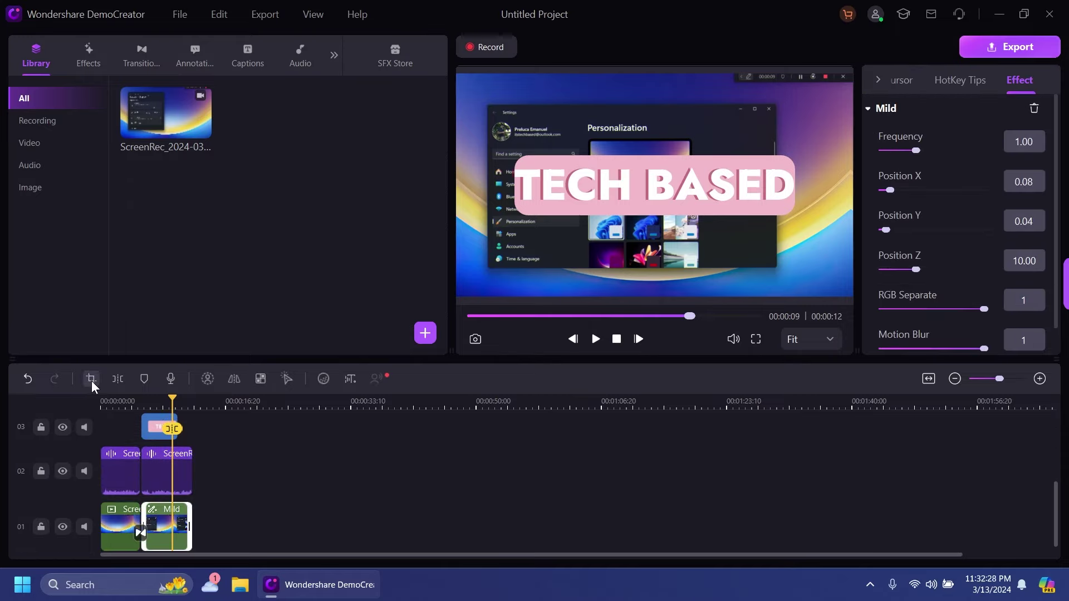
{"action": "left_click", "coordinate": [91, 380]}
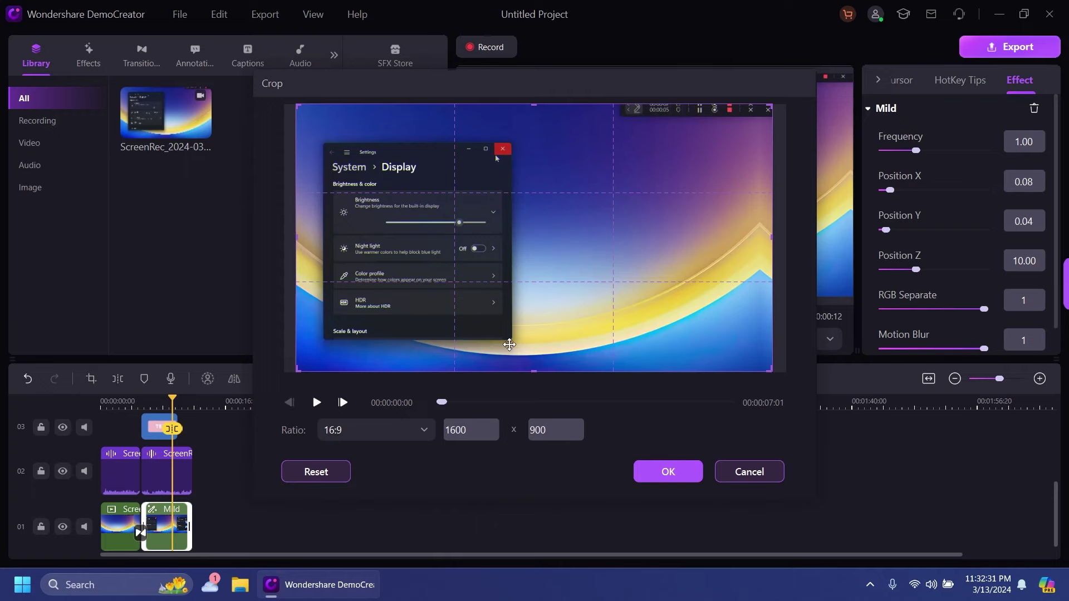
{"action": "left_click", "coordinate": [749, 471]}
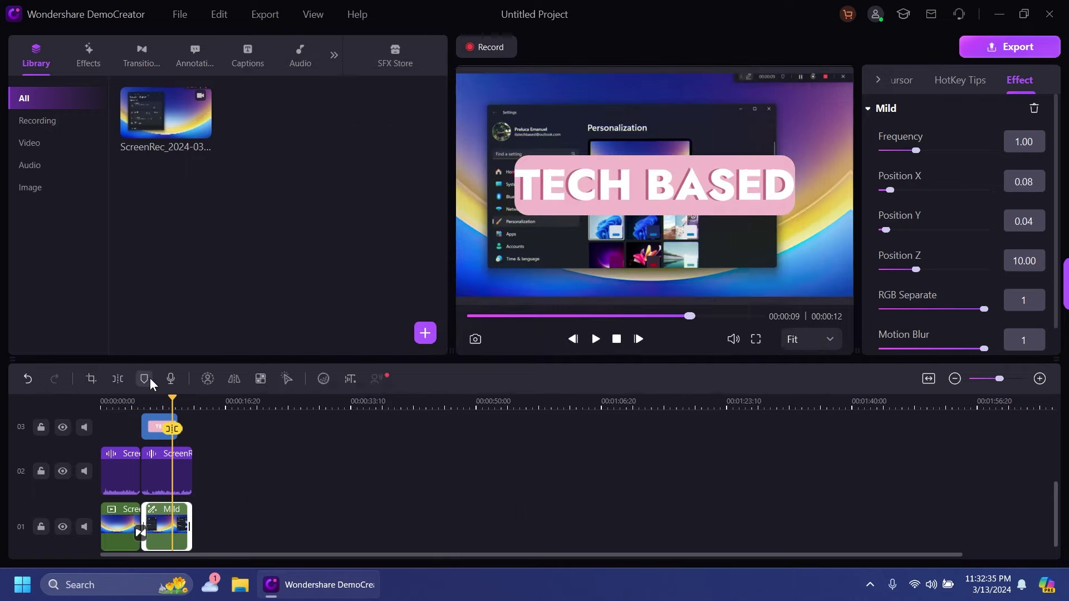
{"action": "left_click", "coordinate": [171, 378]}
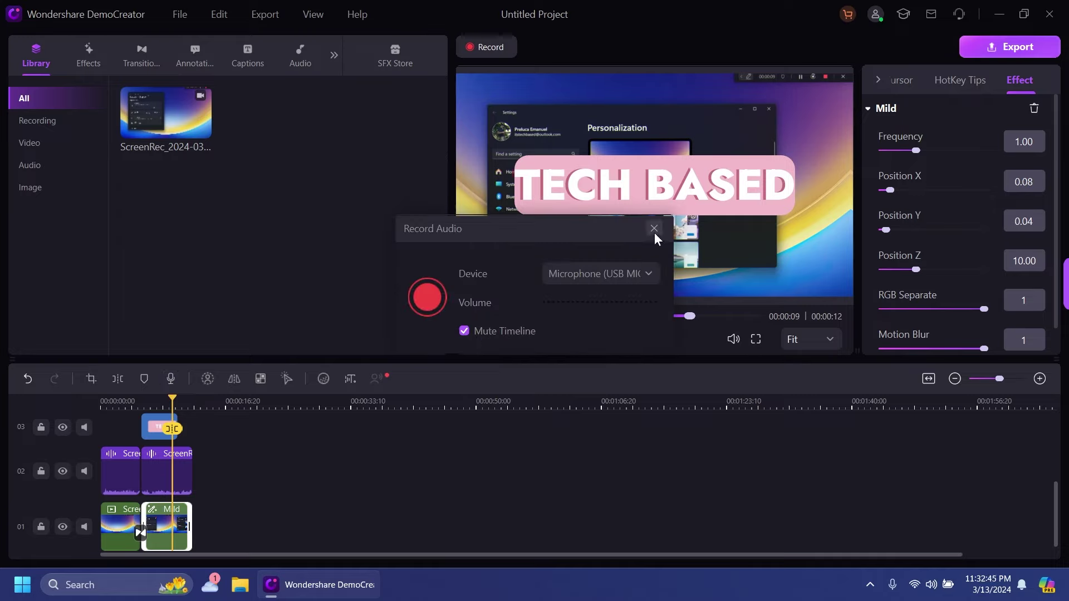
{"action": "left_click", "coordinate": [654, 231]}
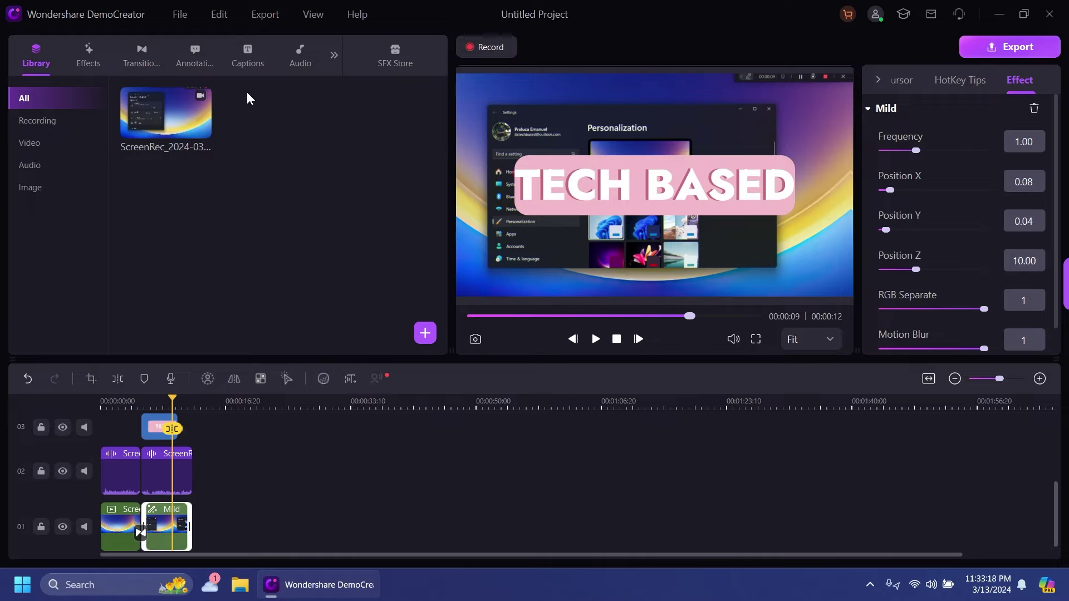
Set up an MP4 export to this PC with the project name TEST and the Desktop as directory.
{"action": "left_click", "coordinate": [263, 14]}
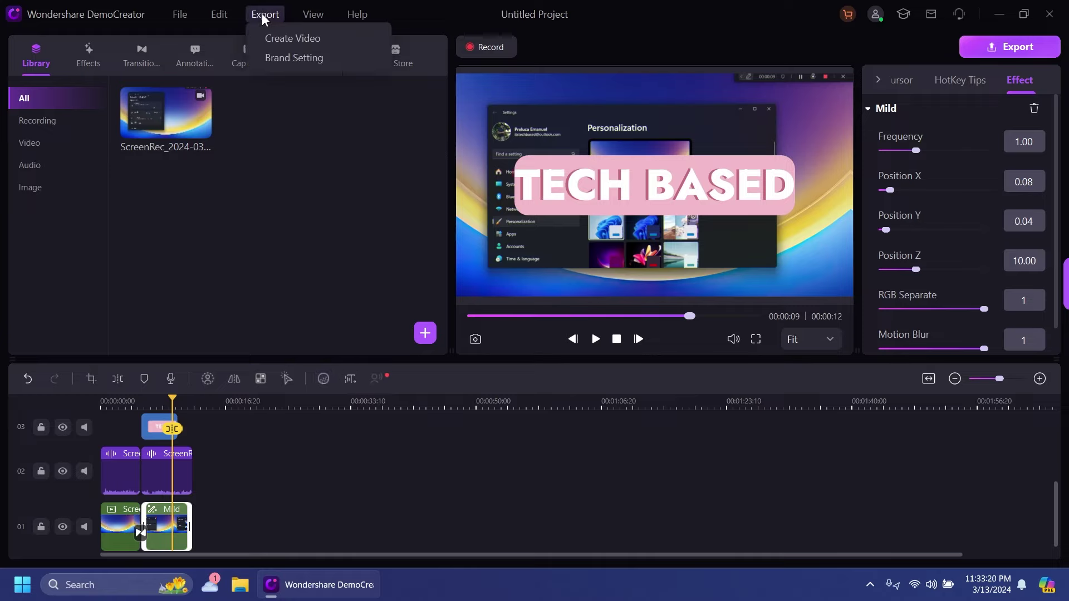
{"action": "left_click", "coordinate": [282, 37]}
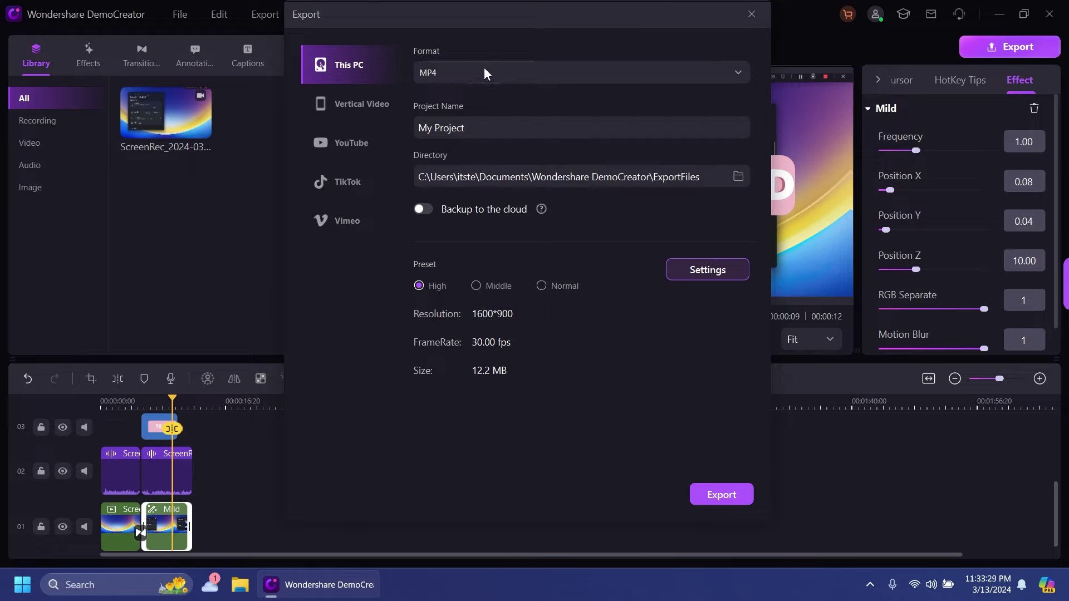
{"action": "left_click", "coordinate": [483, 127]}
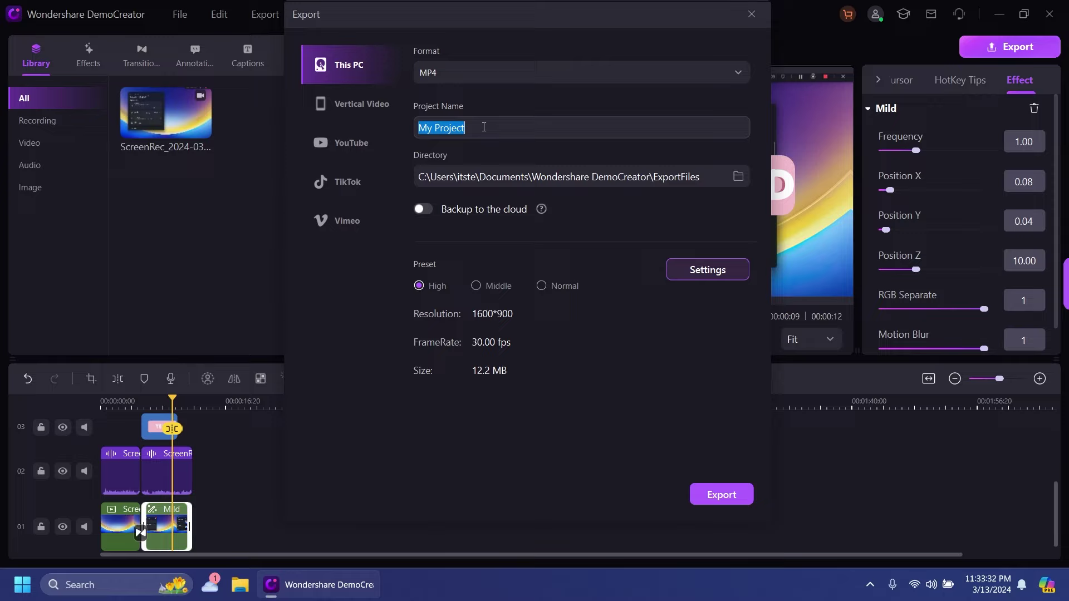
{"action": "type", "text": "TEST"}
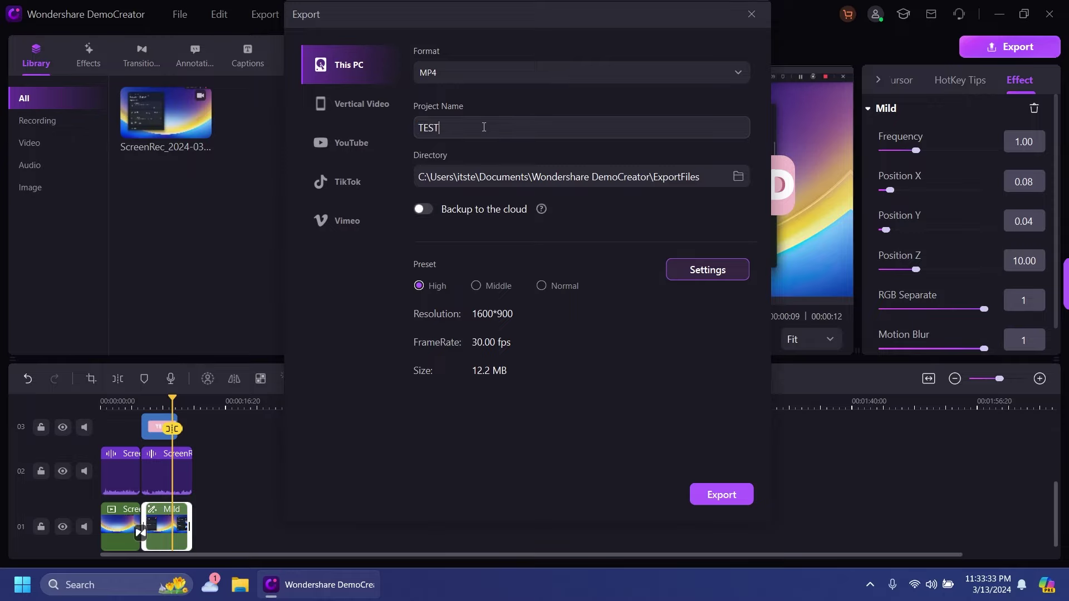
{"action": "left_click", "coordinate": [737, 176]}
{"action": "left_click", "coordinate": [356, 162]}
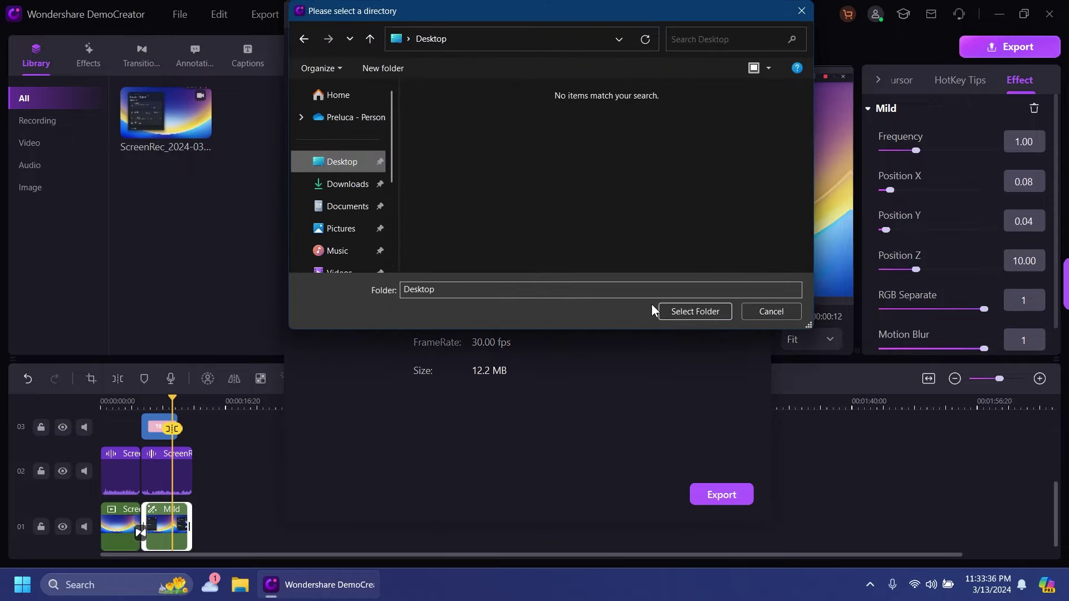
{"action": "left_click", "coordinate": [695, 312]}
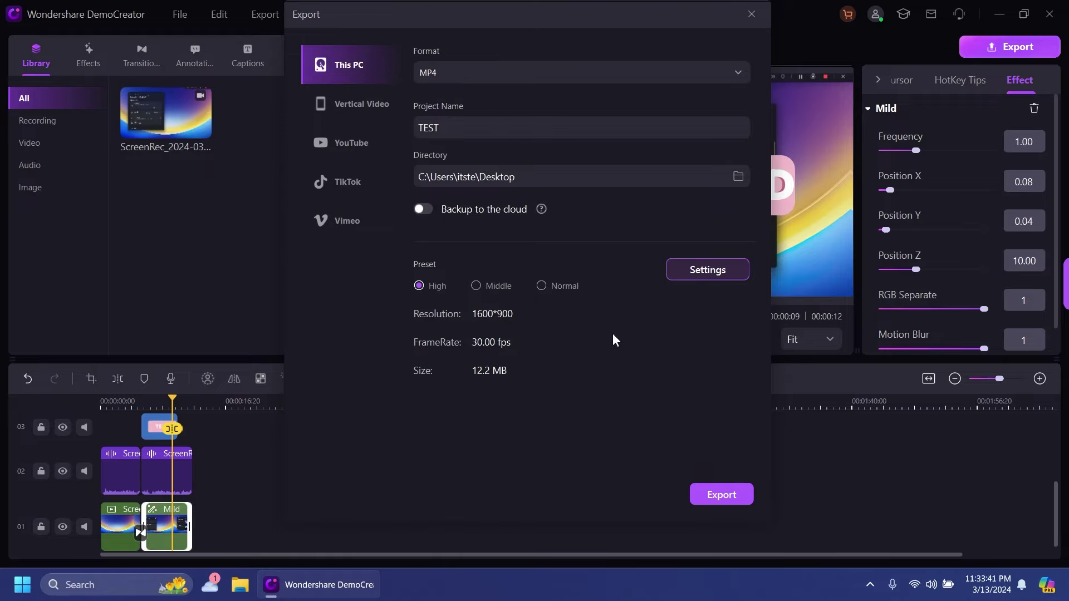
Set the export's video frame rate to 60 fps, keeping the H.264 encoder, and start the export.
{"action": "left_click", "coordinate": [694, 272]}
{"action": "left_click", "coordinate": [559, 99]}
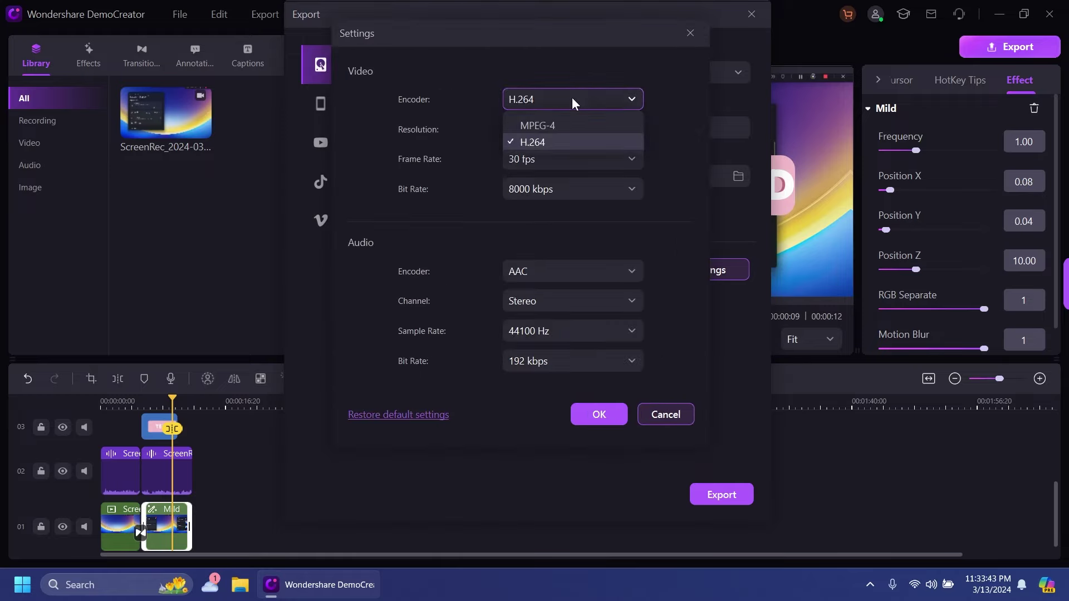
{"action": "left_click", "coordinate": [573, 98]}
{"action": "left_click", "coordinate": [530, 158]}
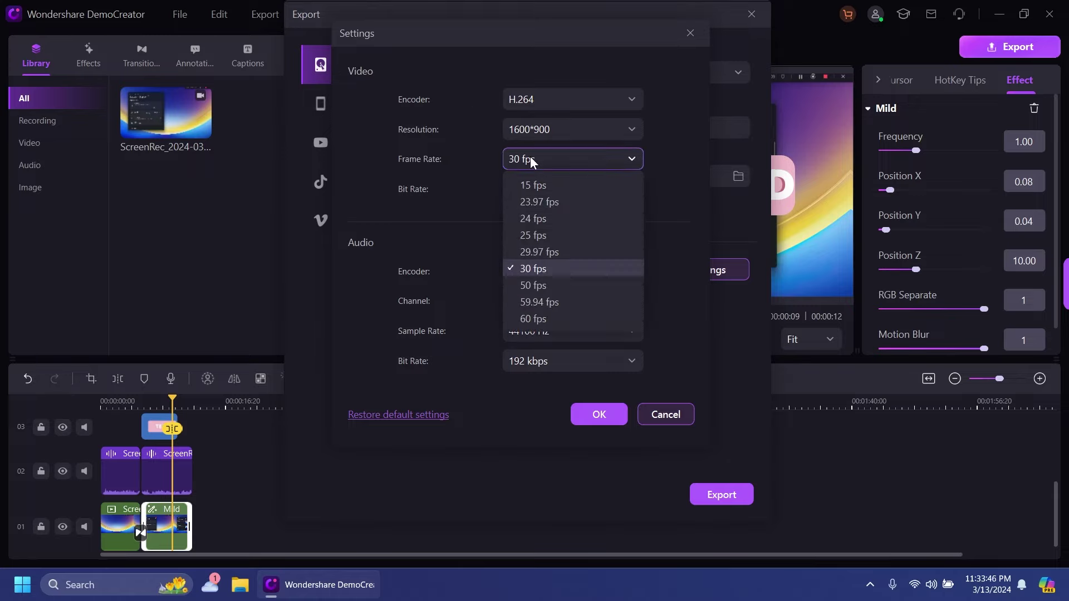
{"action": "left_click", "coordinate": [528, 316]}
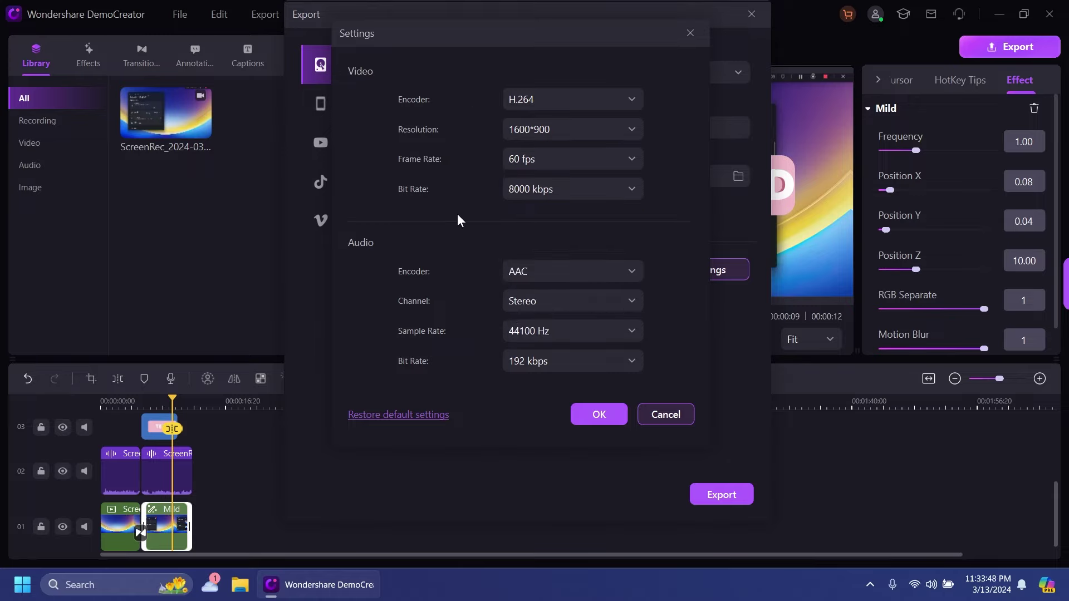
{"action": "left_click", "coordinate": [590, 415]}
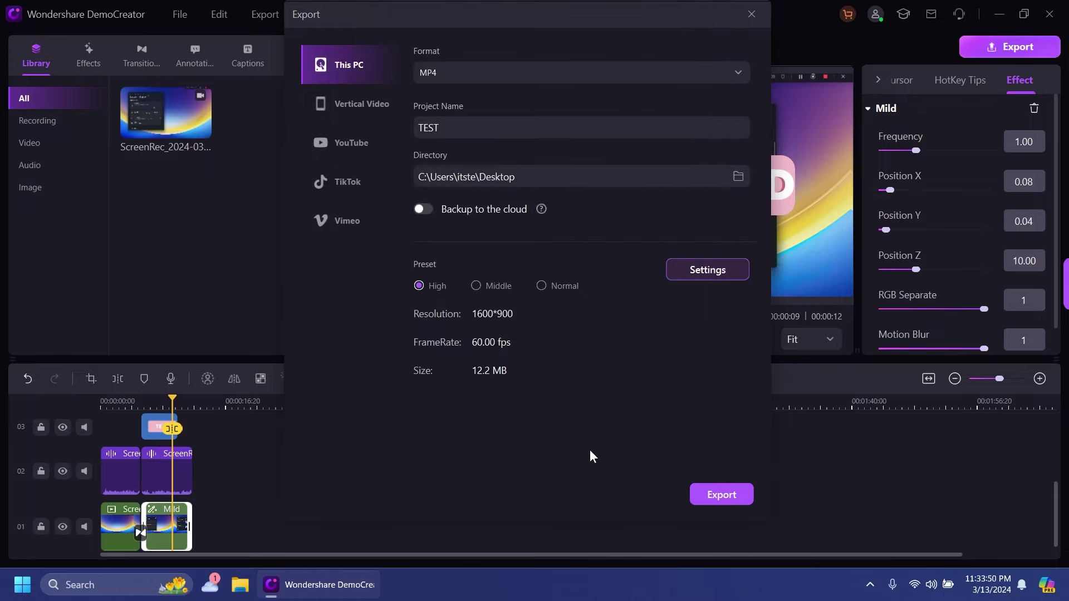
{"action": "left_click", "coordinate": [691, 493]}
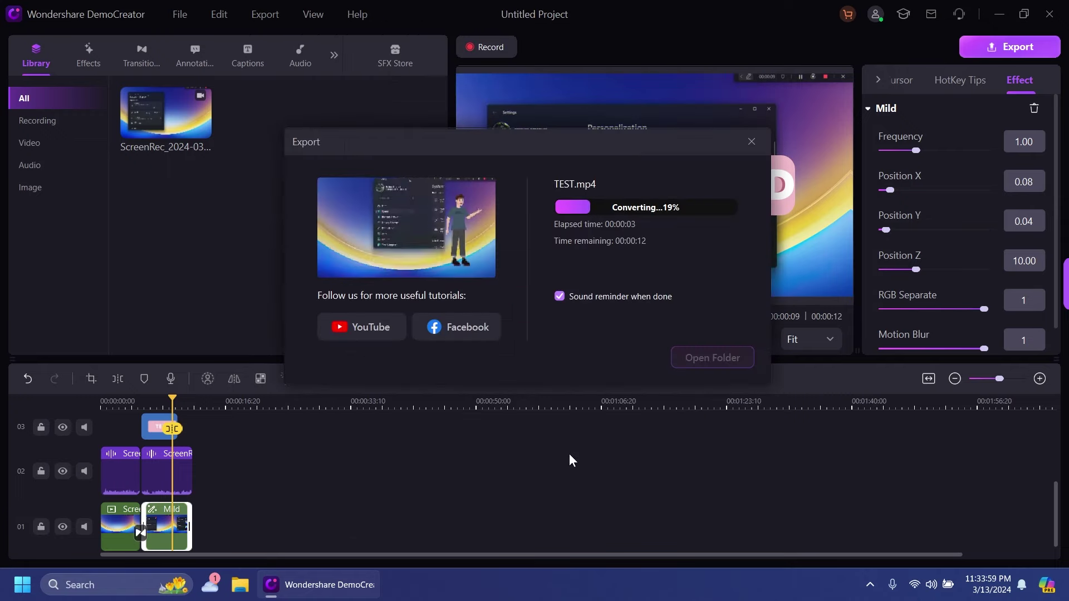